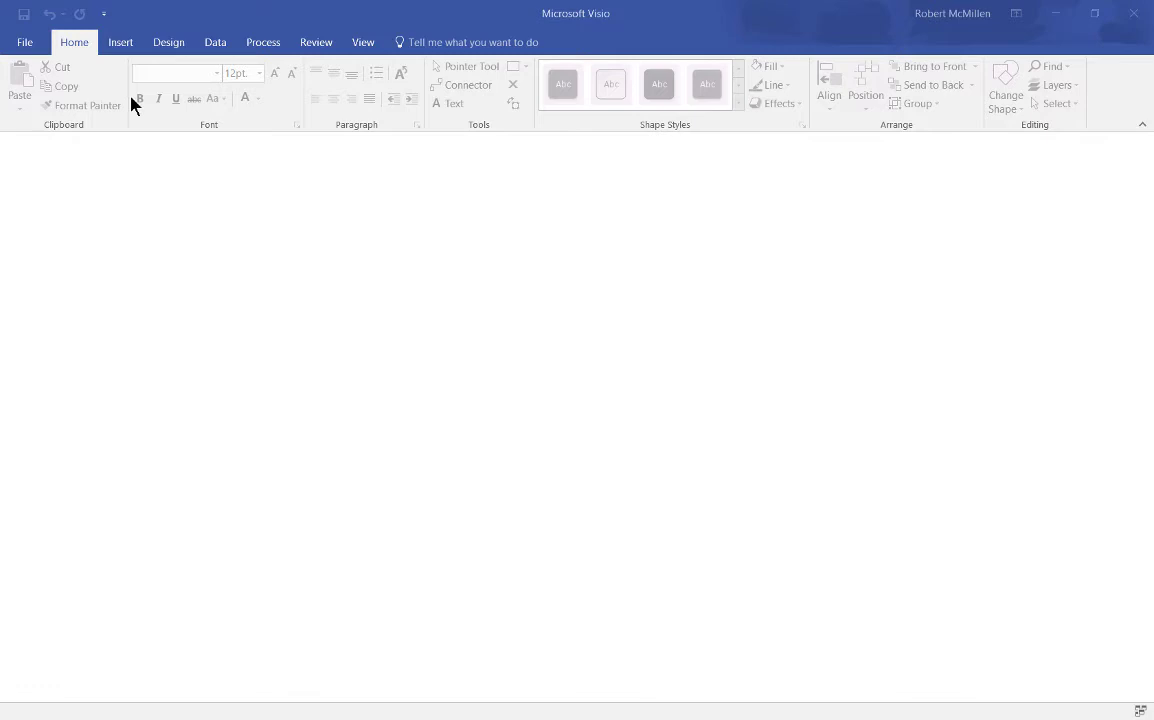
Create a blank drawing from the Basic Network Diagram template with US units
left_click(28, 43)
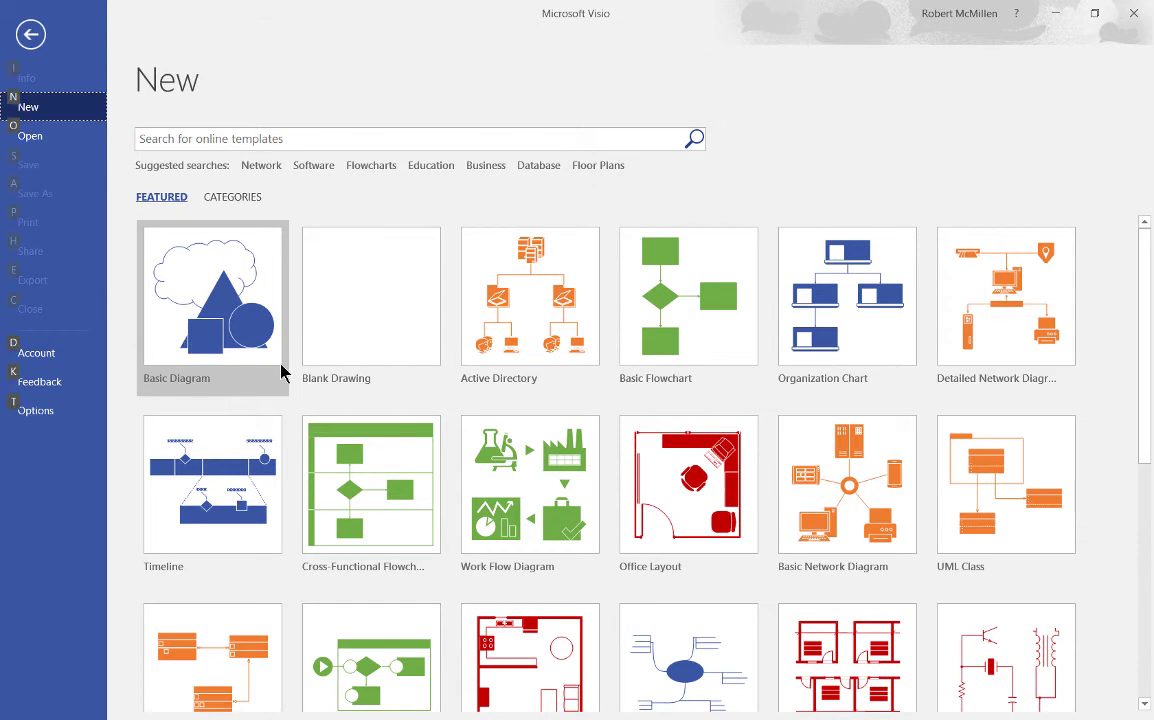
scroll(281, 368, "down", 1)
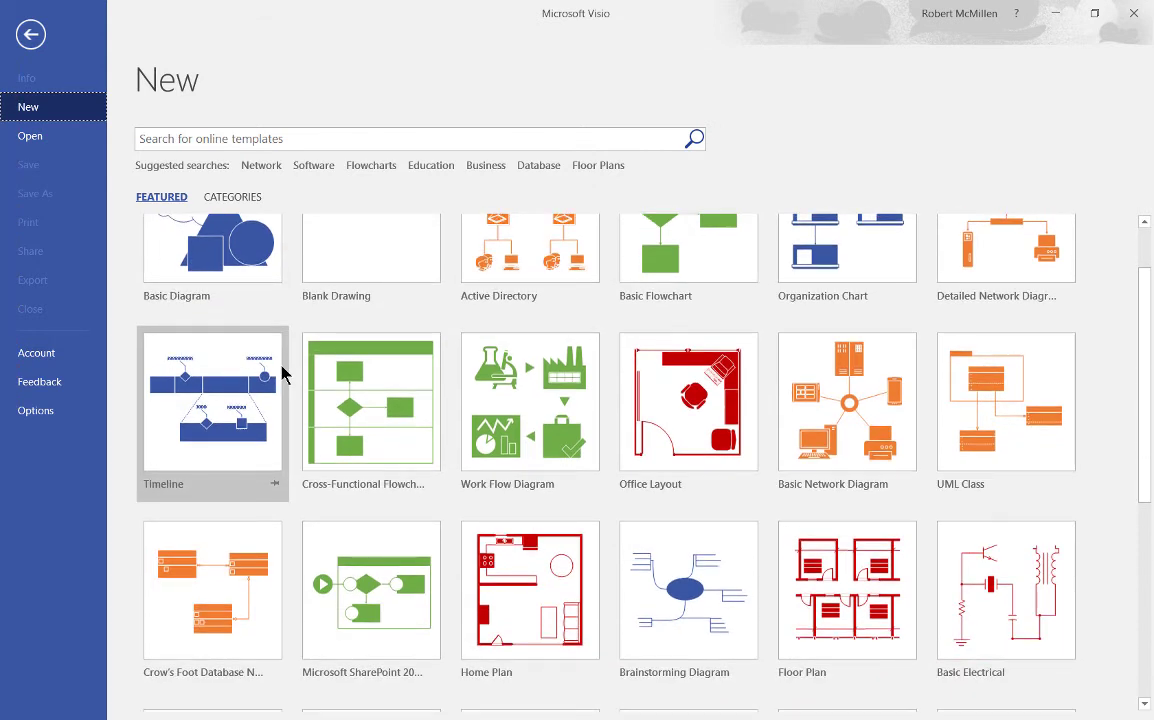
left_click(863, 399)
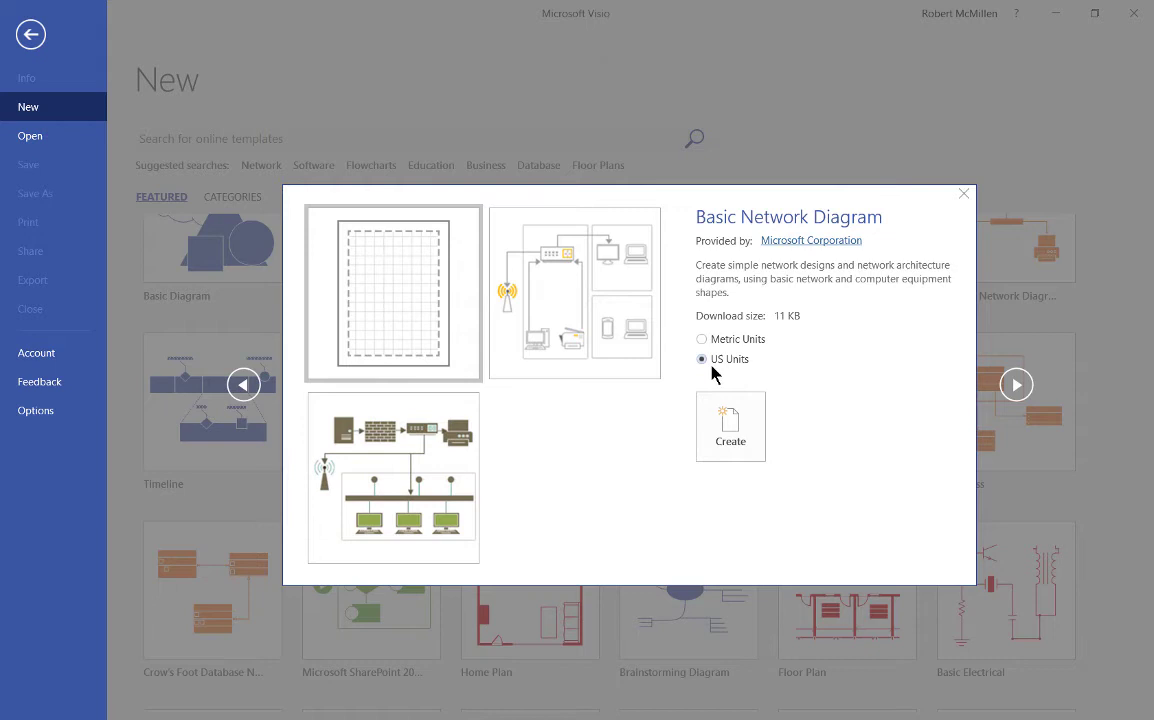
left_click(731, 430)
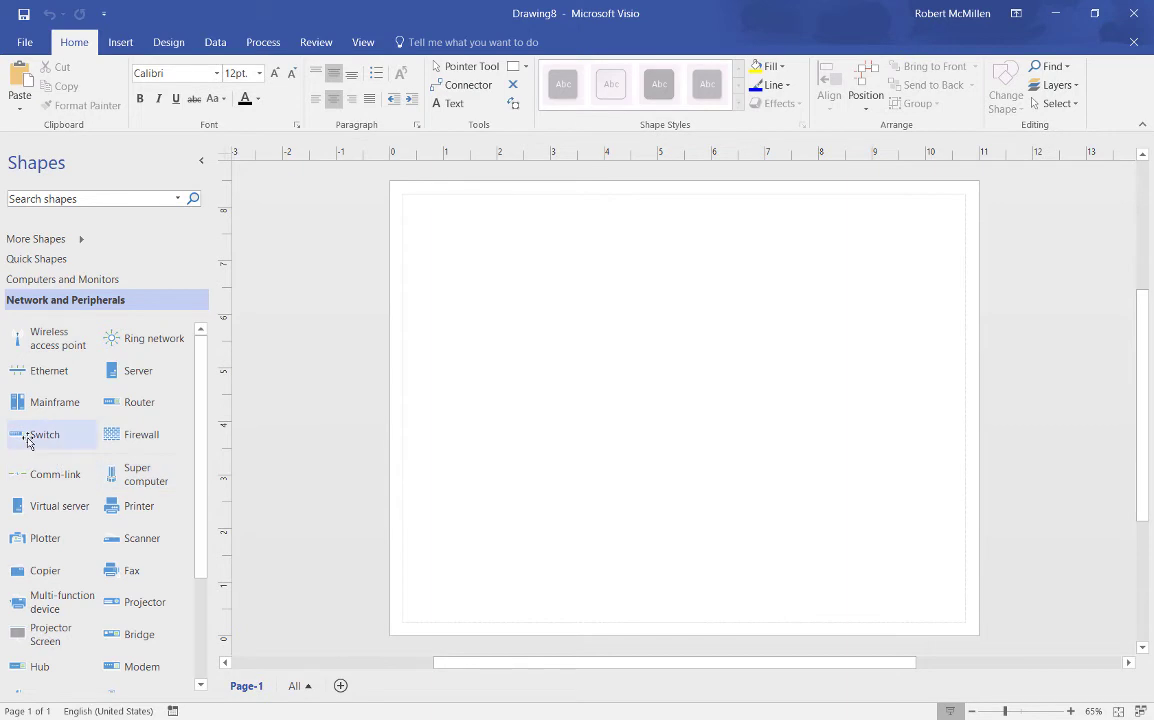
Drop a Switch shape near the page centre and a Server shape just to its left
left_click_drag(26, 436, 687, 389)
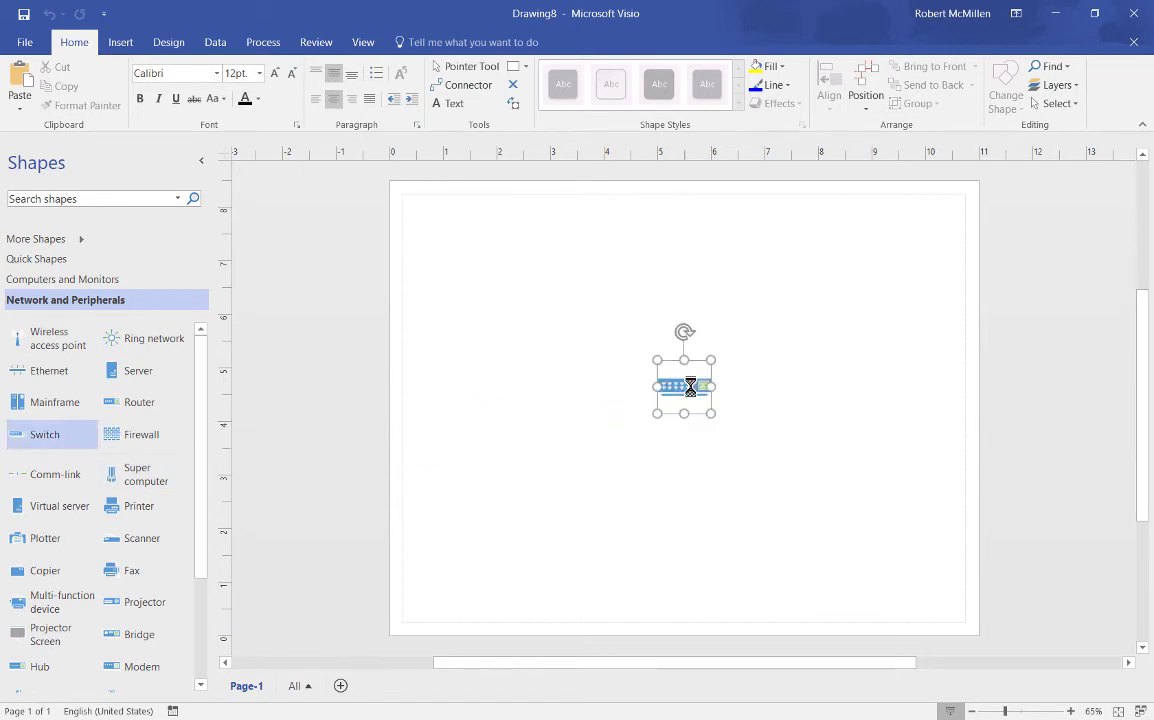
left_click(590, 451)
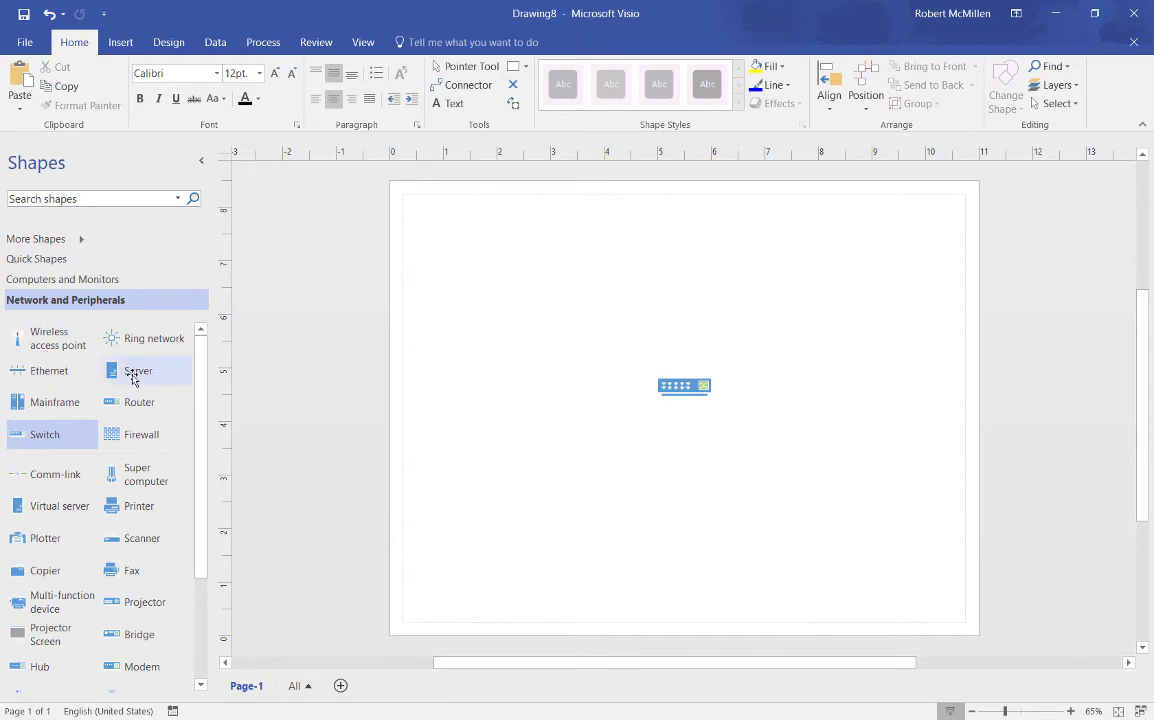
left_click_drag(134, 379, 524, 390)
left_click(600, 466)
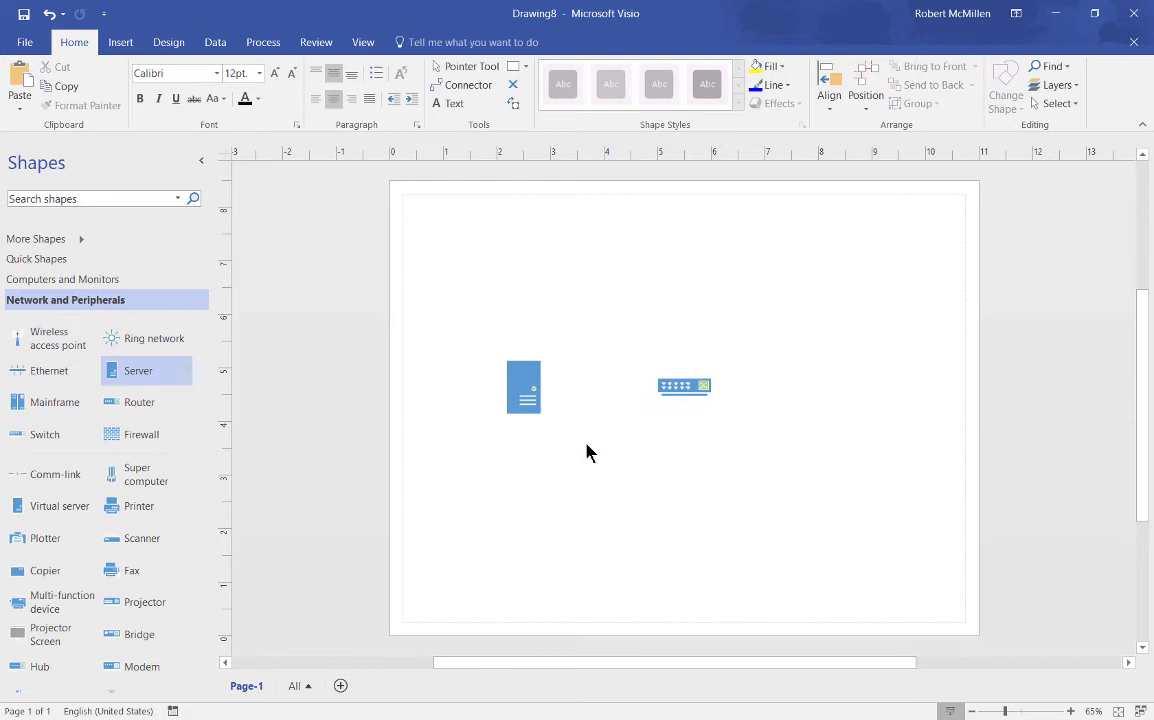
left_click(530, 389)
left_click(677, 389)
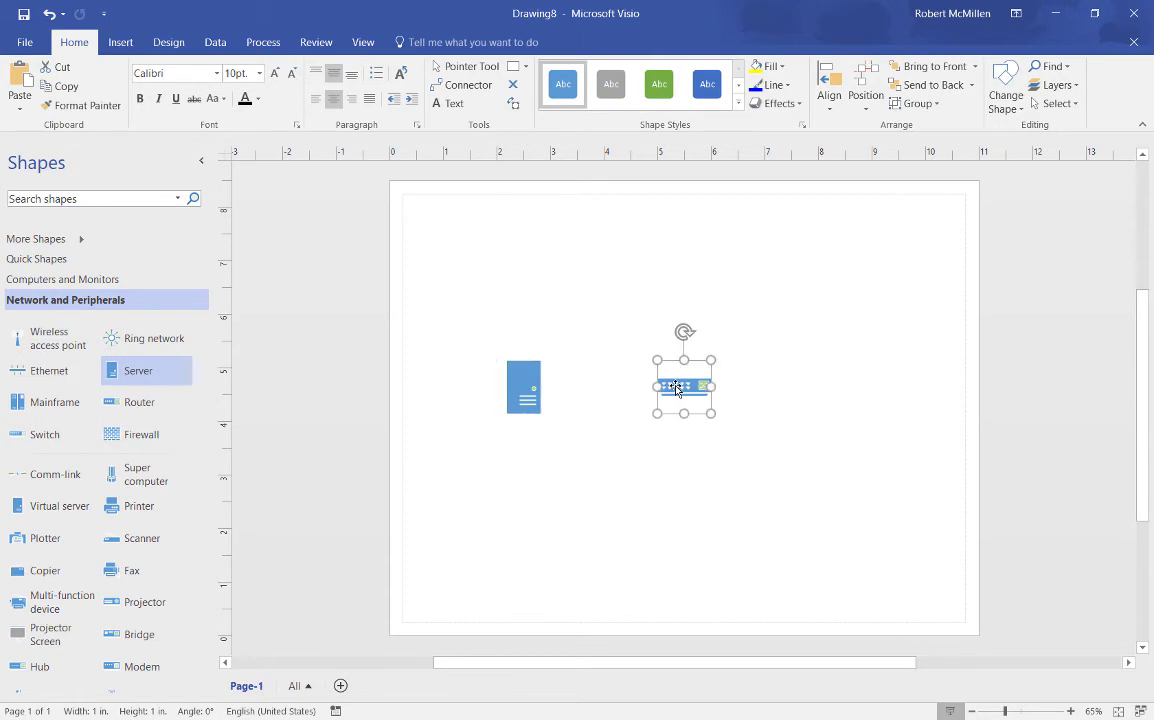
left_click(568, 229)
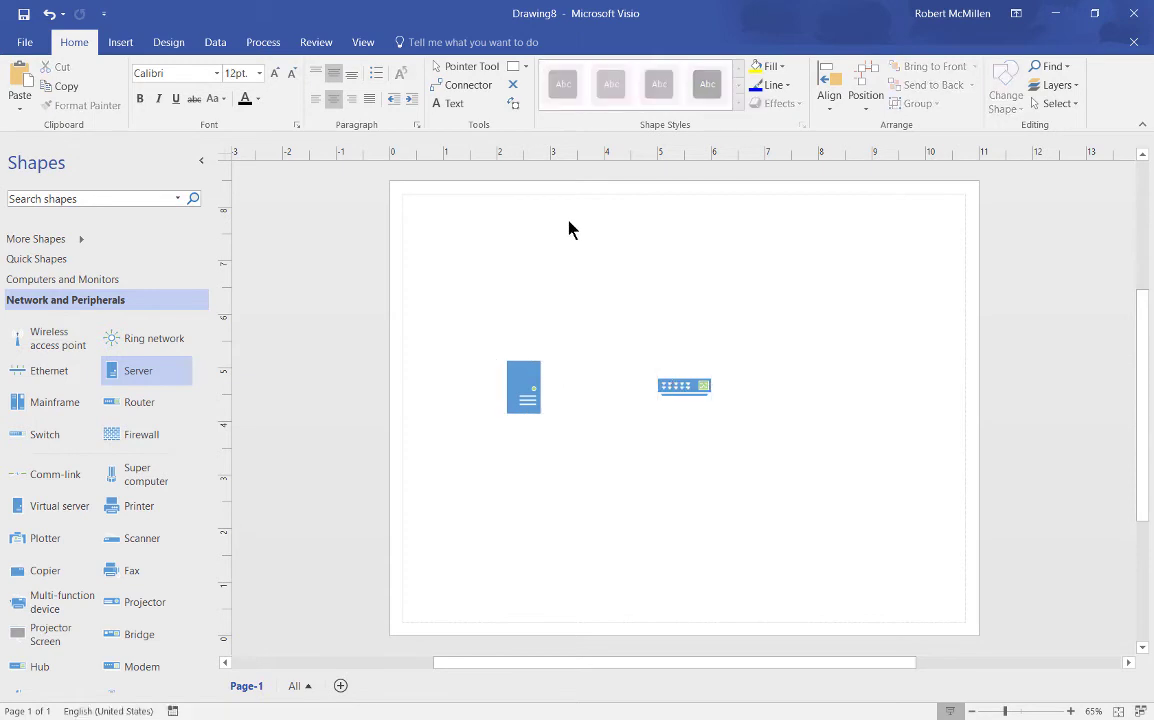
Draw a connector from the Server to the Switch with the Connector tool
left_click(463, 86)
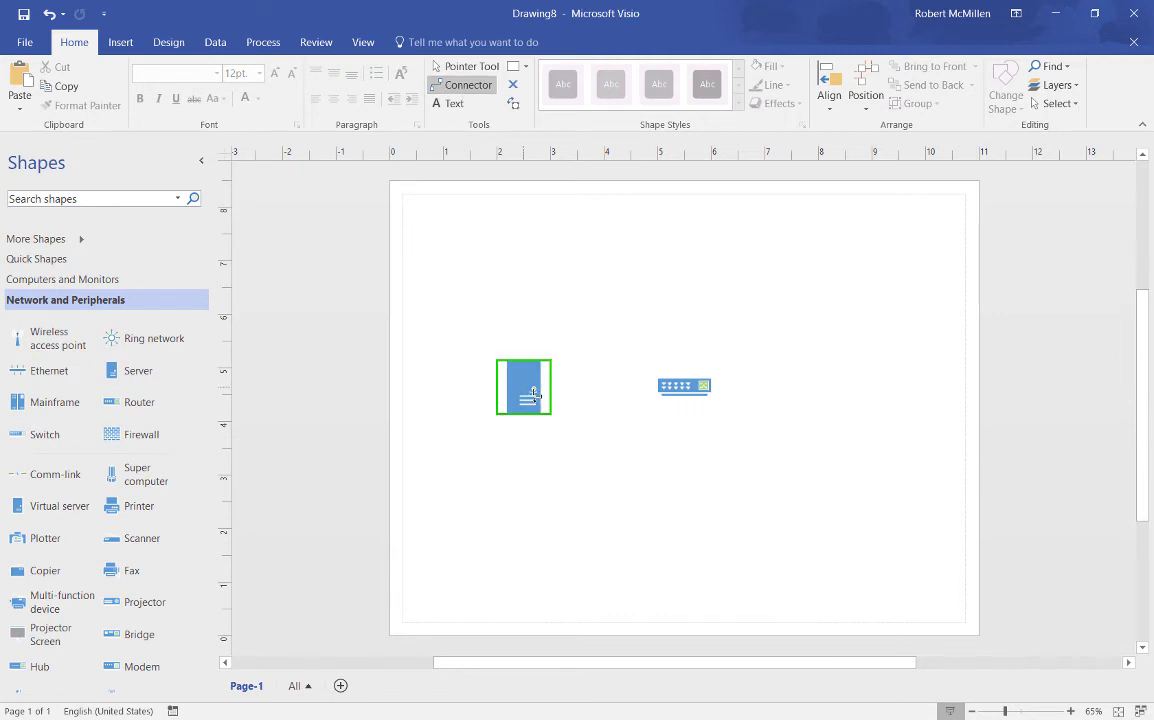
left_click(469, 76)
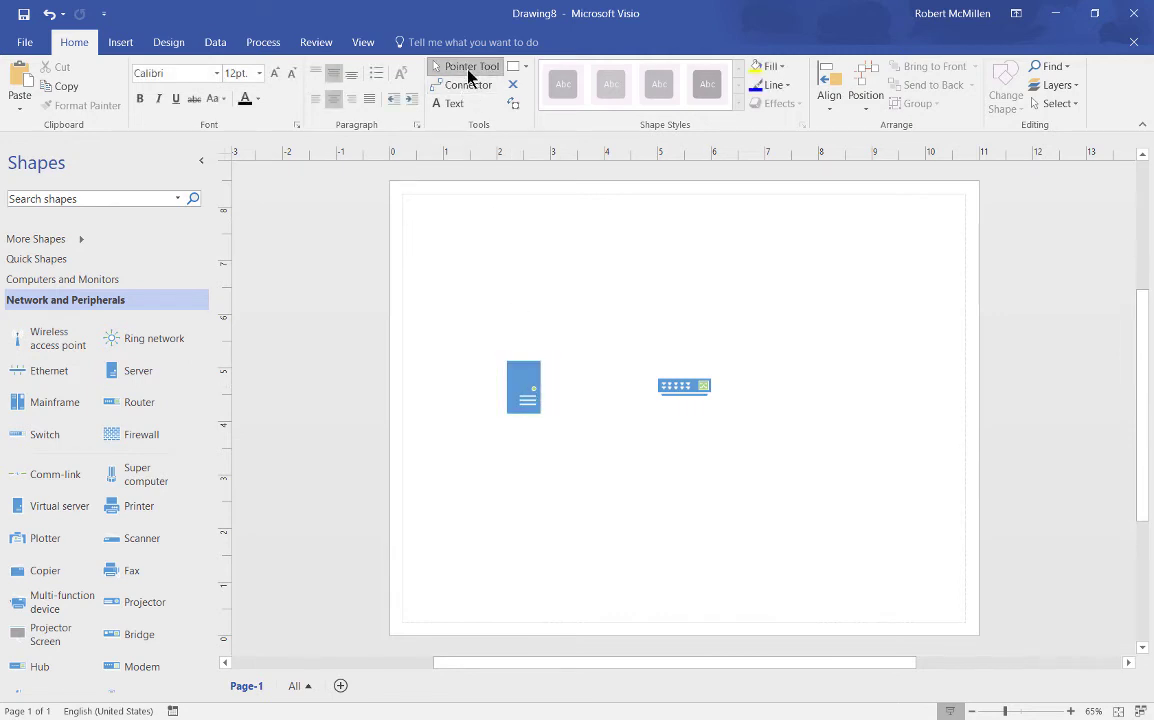
left_click(535, 400)
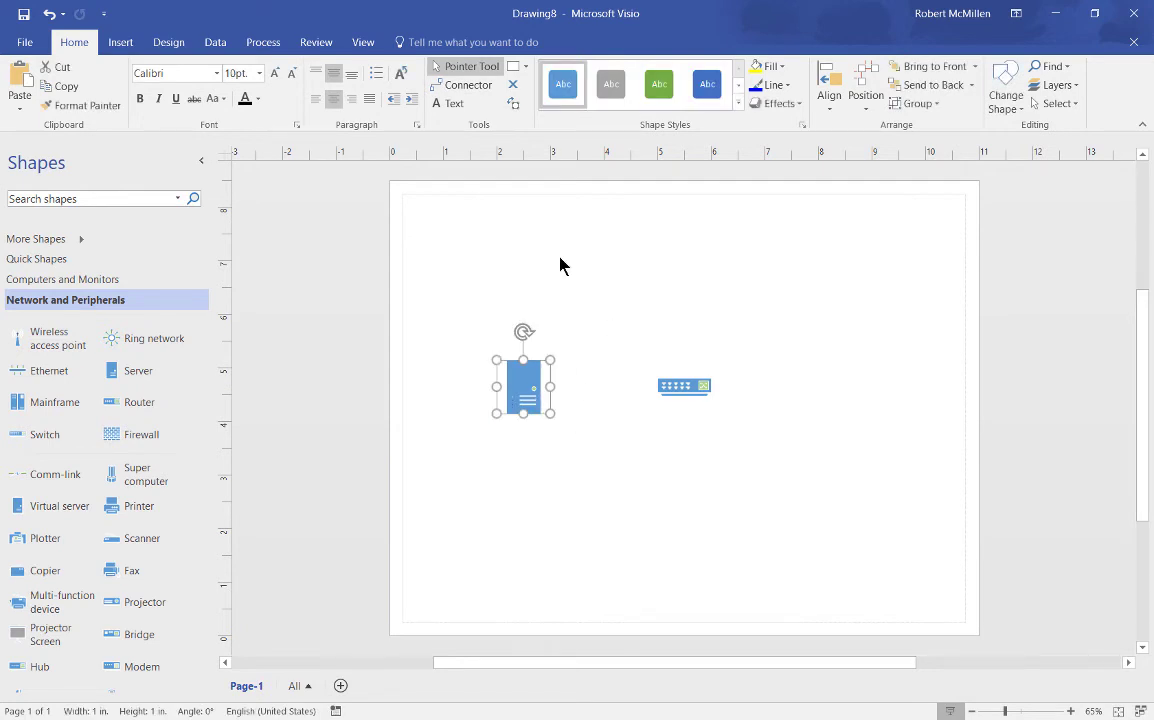
left_click(457, 90)
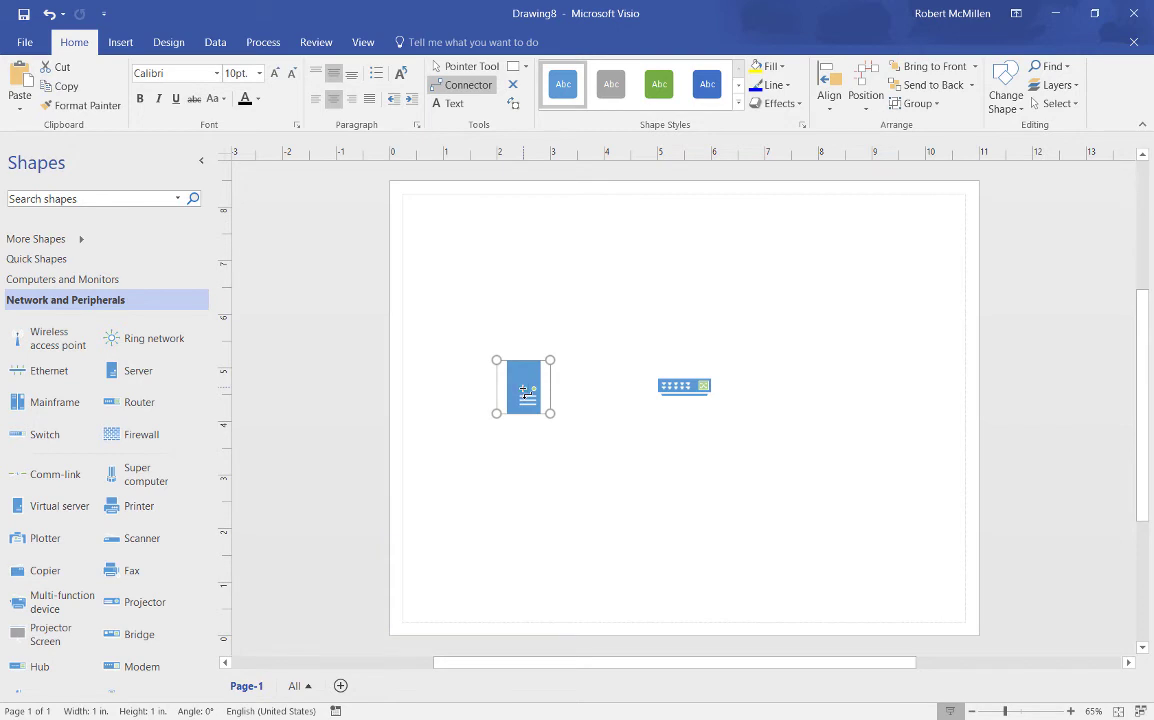
left_click_drag(532, 388, 675, 388)
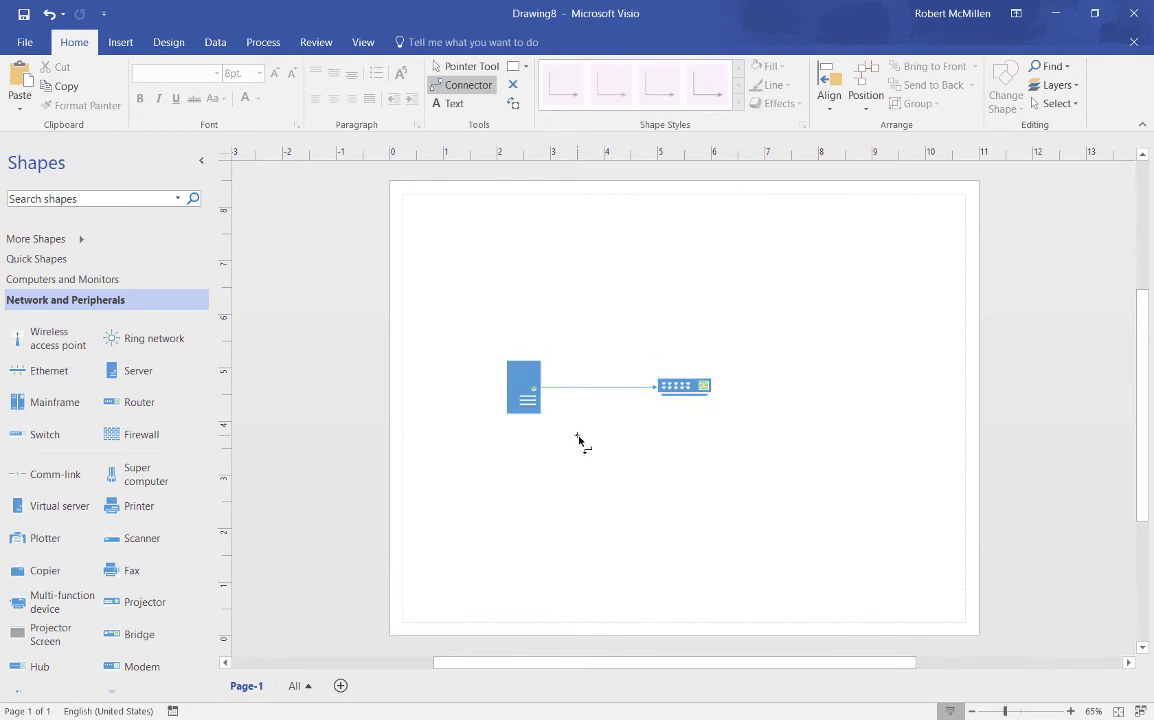
Drag the Server below and left of the Switch, its connector rerouting to follow
left_click(441, 72)
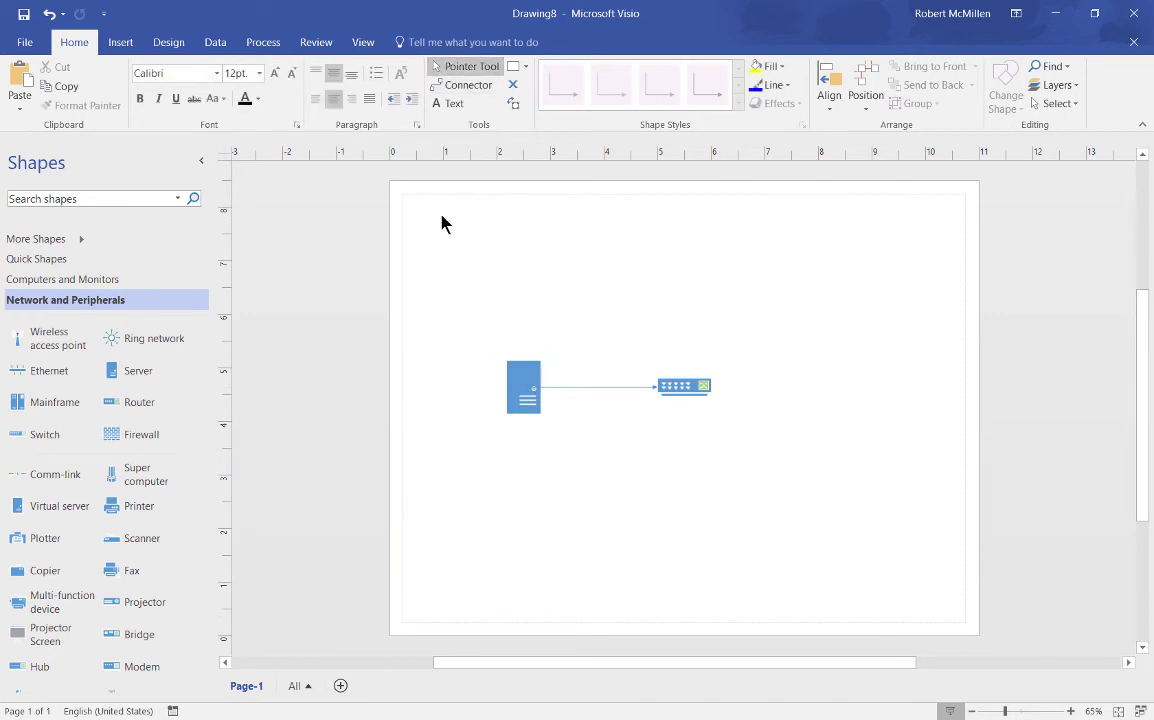
left_click(525, 385)
left_click(526, 380)
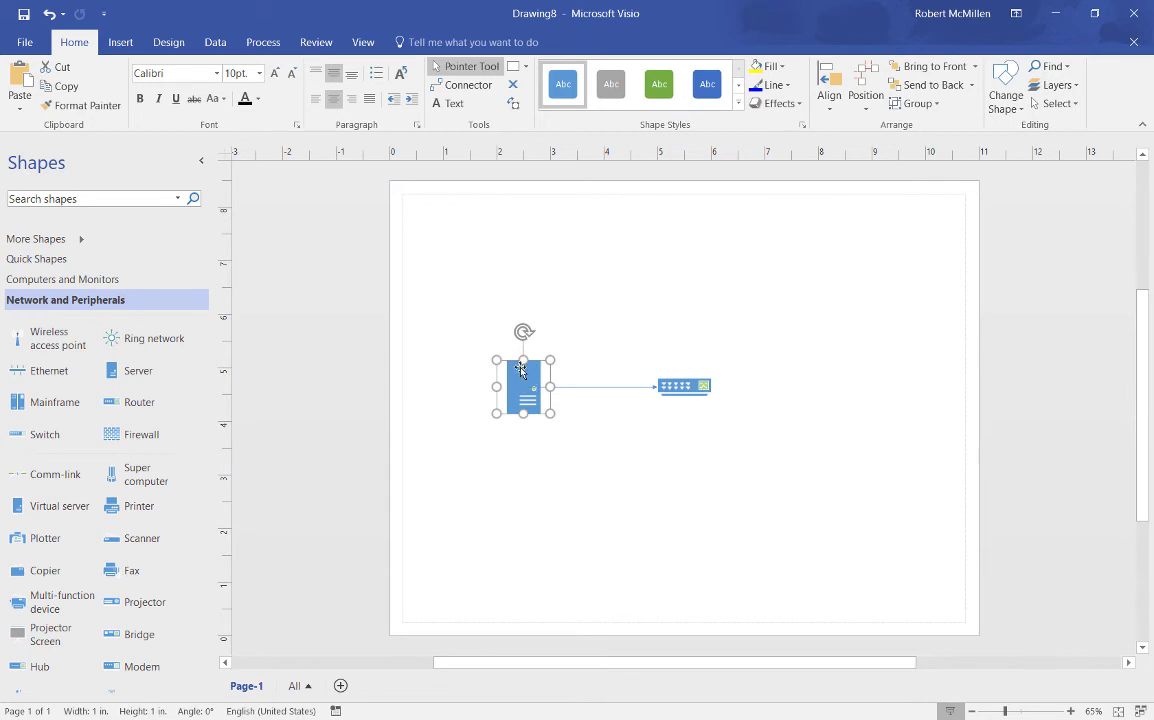
left_click_drag(525, 373, 907, 450)
left_click(899, 455)
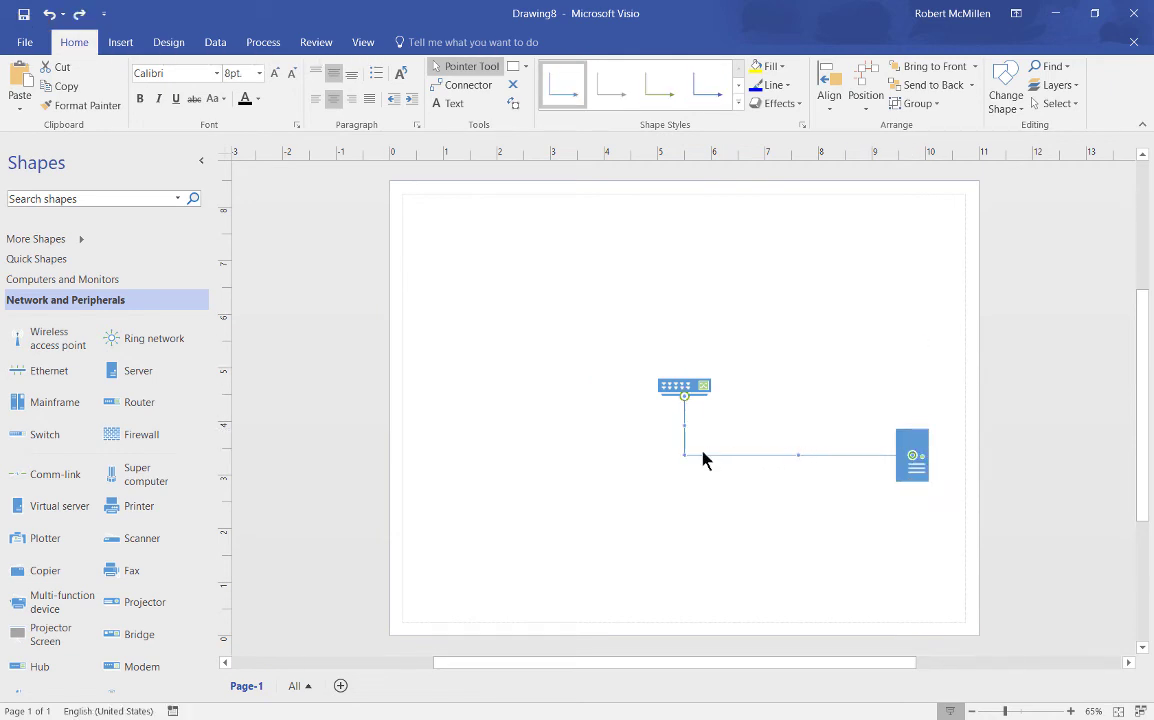
left_click(918, 460)
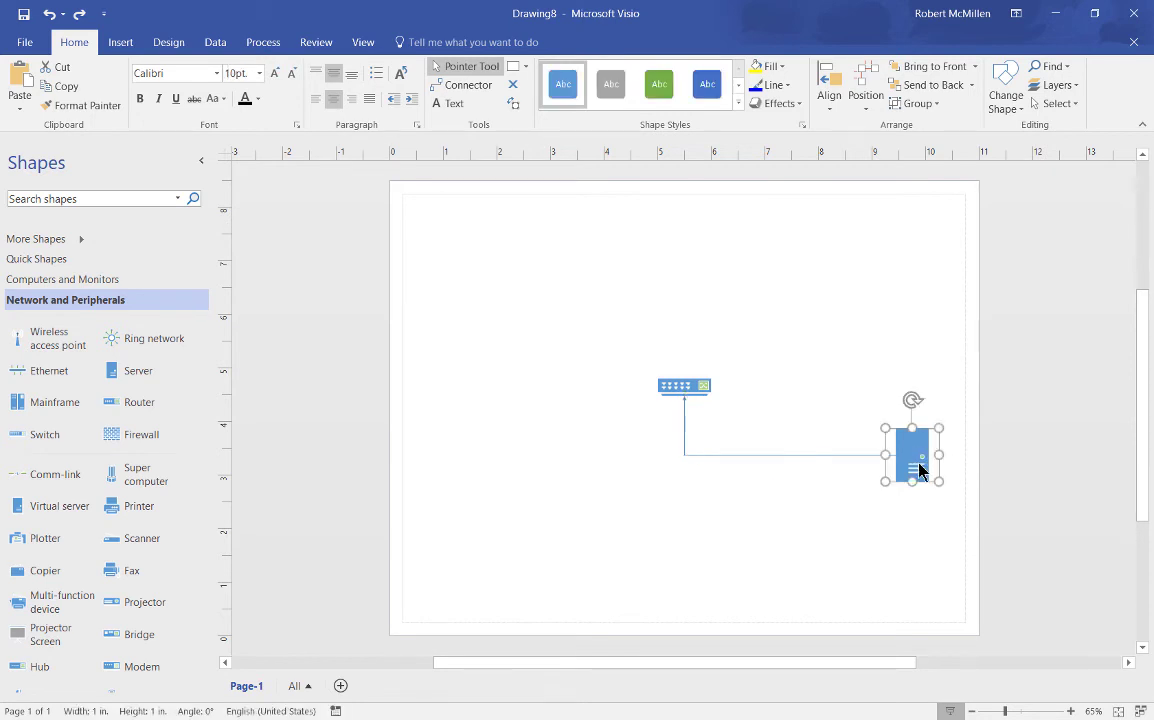
left_click_drag(899, 467, 506, 498)
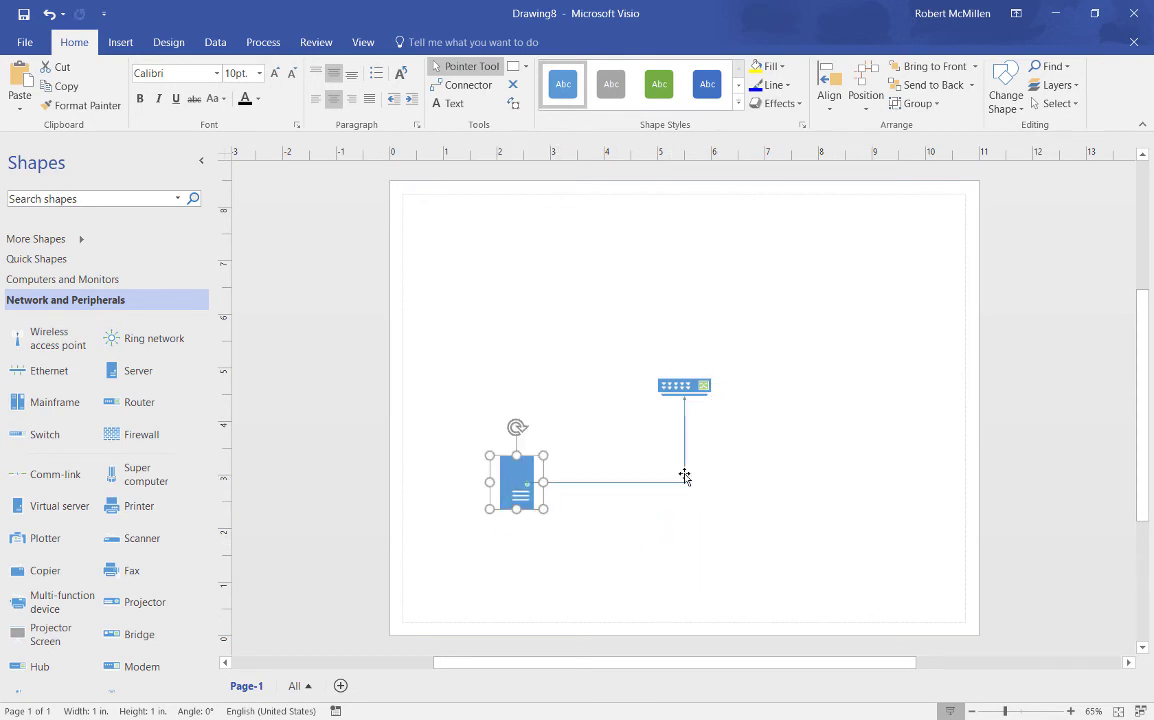
left_click(789, 426)
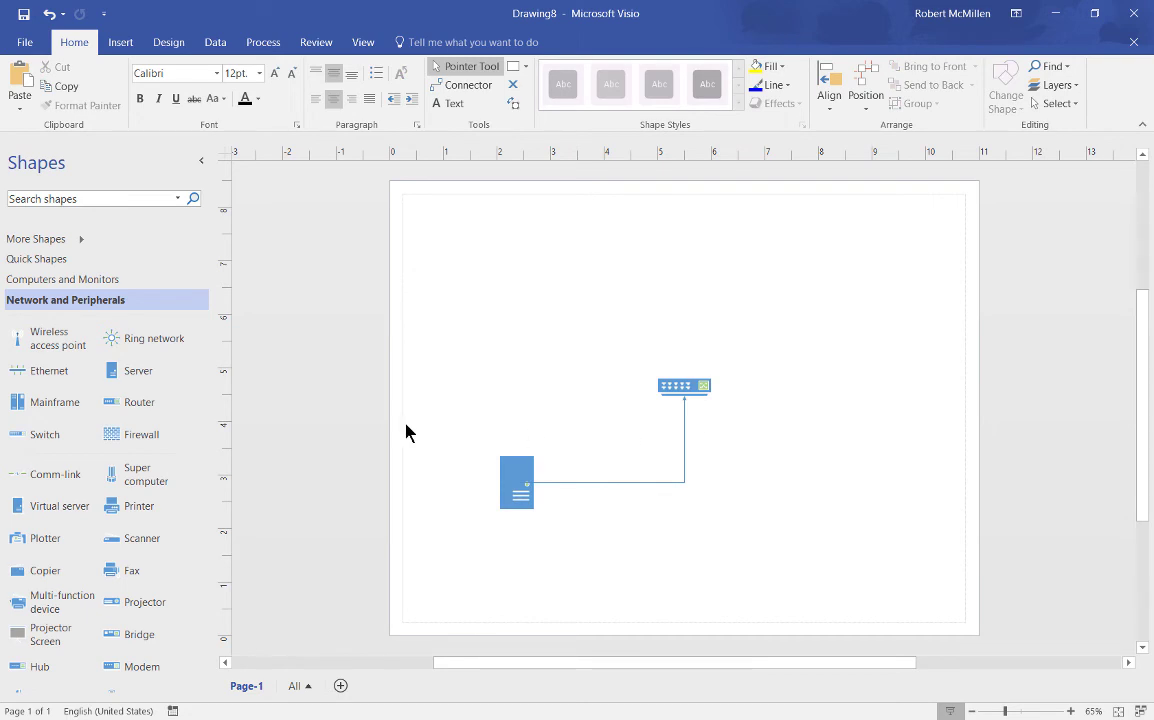
Add a PC above the Switch and connect it to the Switch
left_click(92, 284)
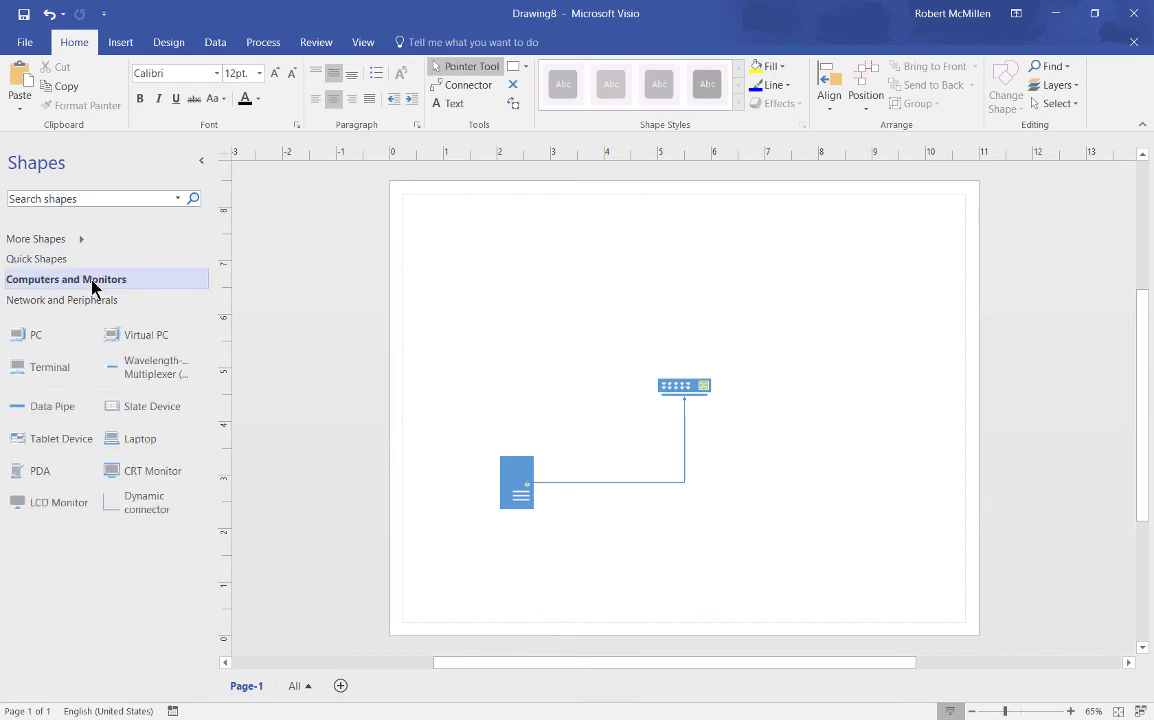
left_click_drag(35, 333, 690, 254)
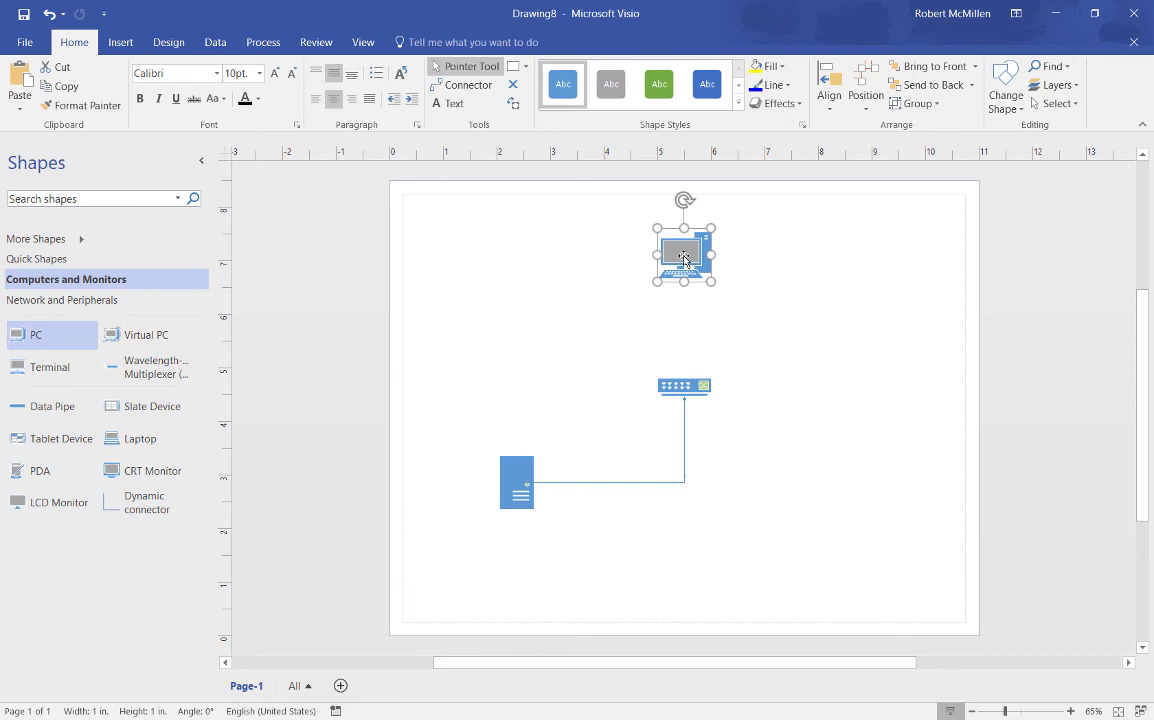
left_click(463, 85)
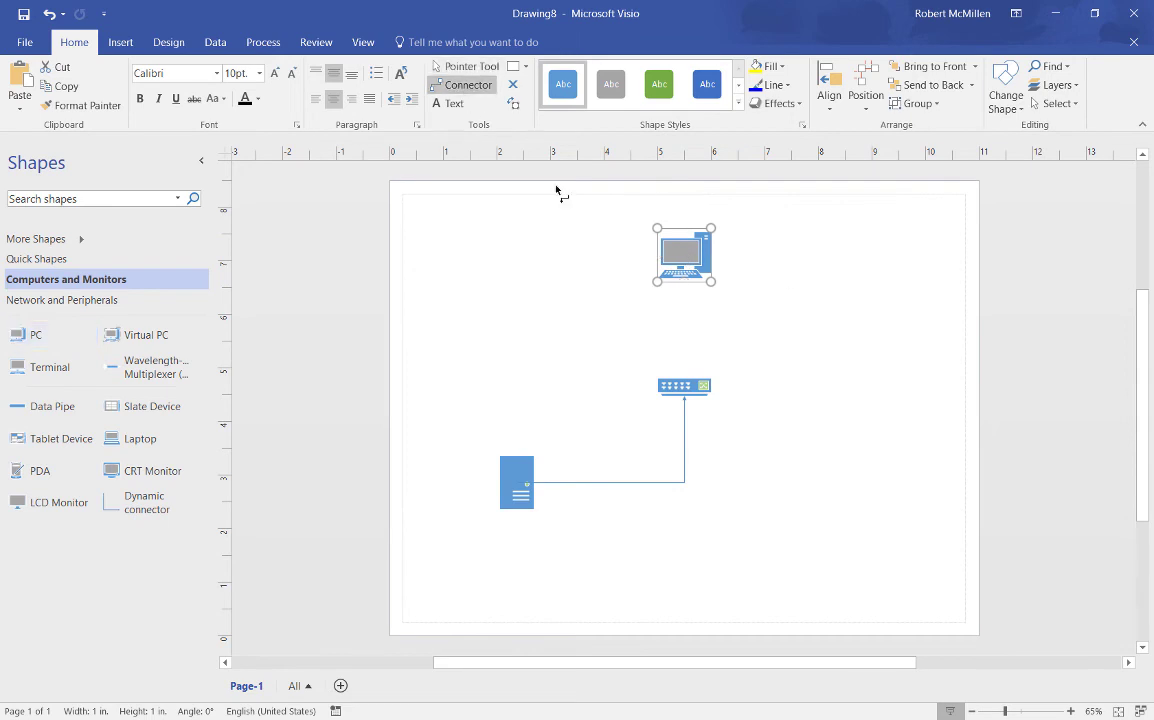
left_click_drag(683, 252, 684, 386)
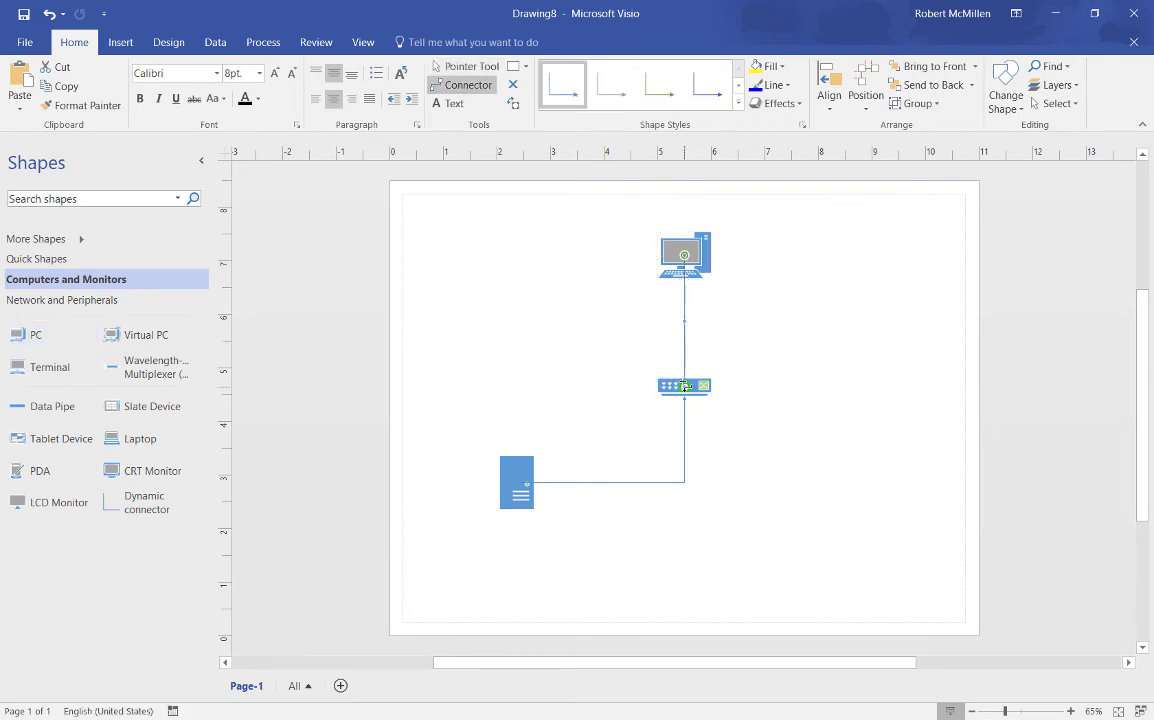
left_click(789, 263)
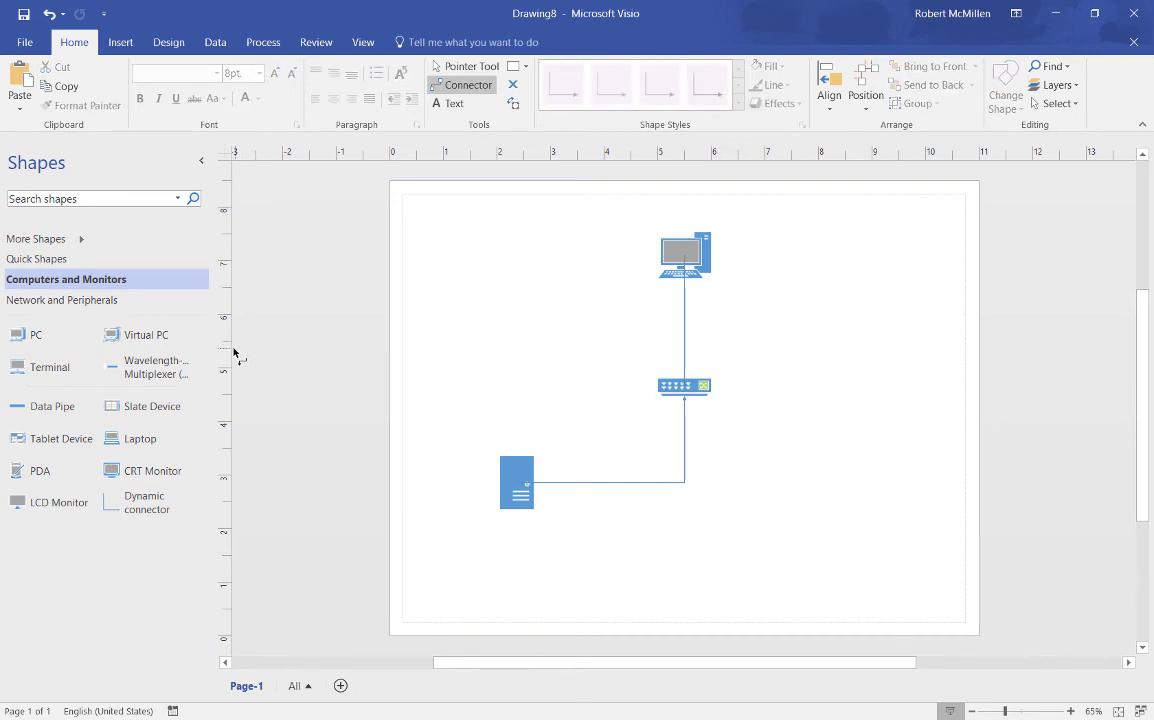
Add a terminal on the left and a laptop on the right, connecting both to the Switch
left_click_drag(18, 368, 484, 301)
left_click(26, 410)
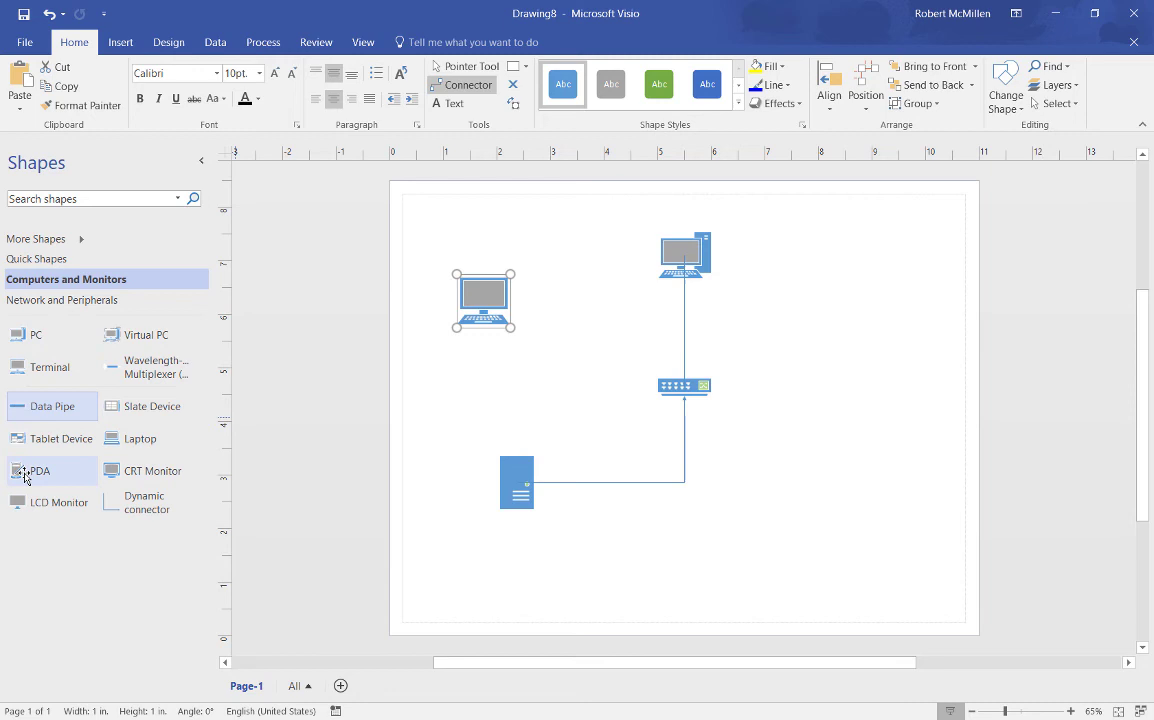
left_click_drag(129, 444, 920, 430)
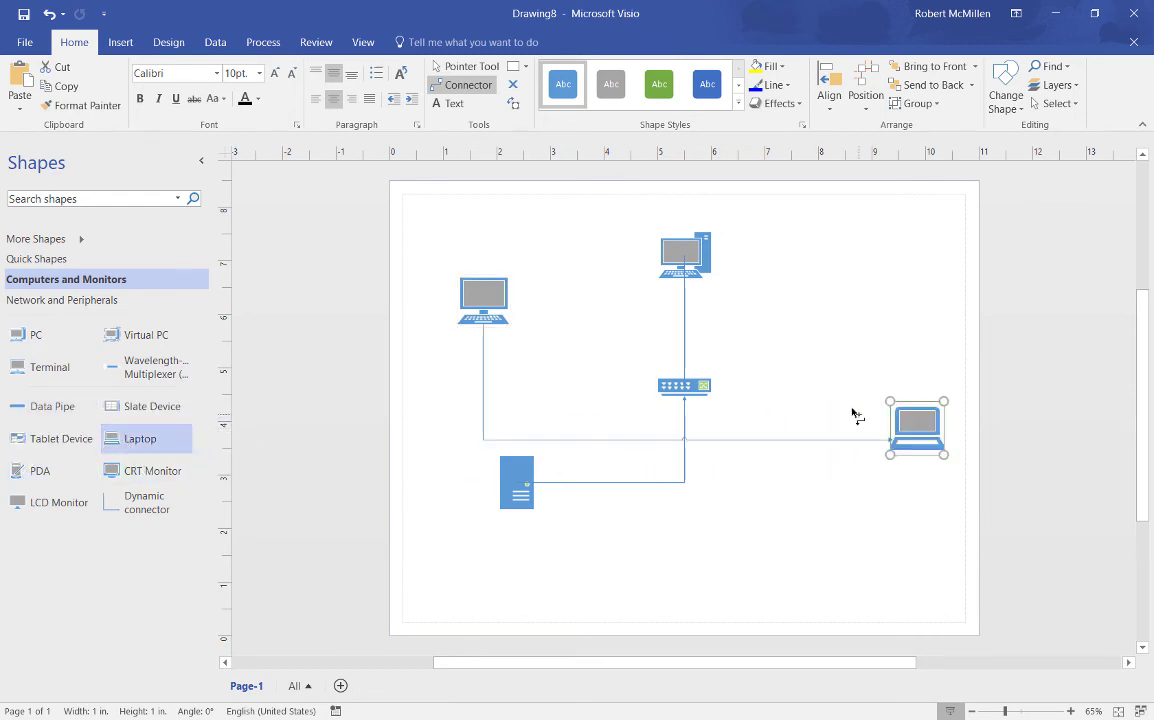
left_click(484, 299)
left_click_drag(484, 299, 670, 379)
left_click_drag(905, 430, 688, 394)
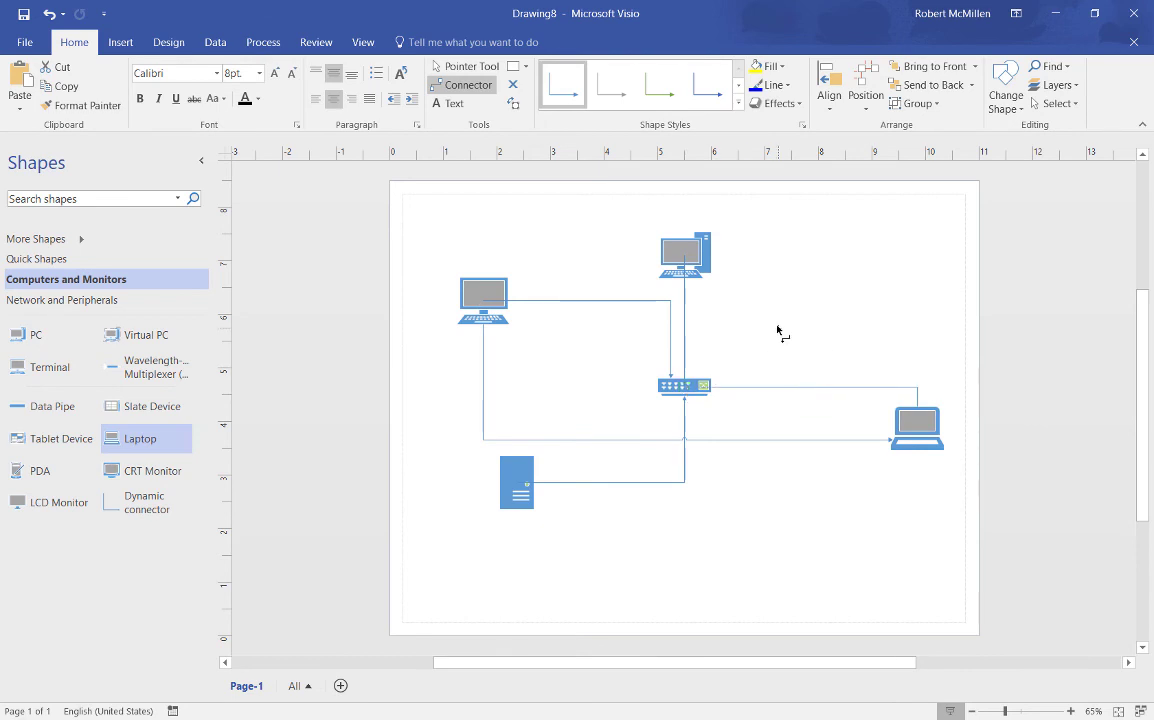
left_click(778, 332)
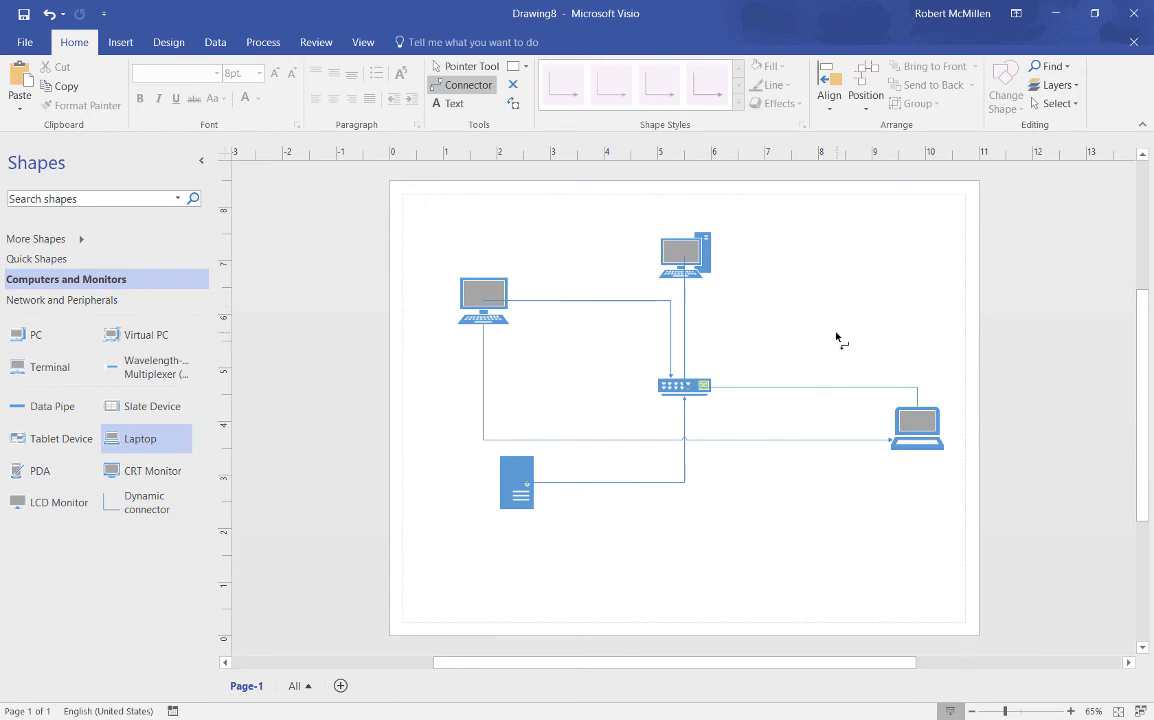
left_click(460, 68)
left_click(451, 105)
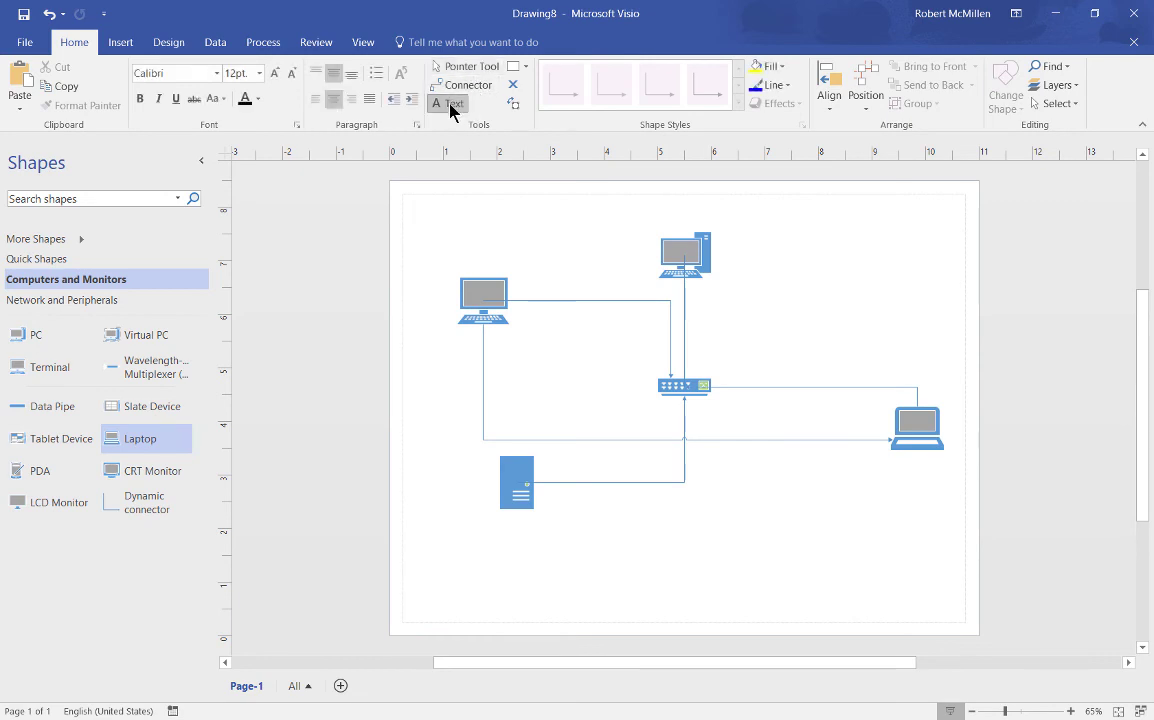
left_click(468, 86)
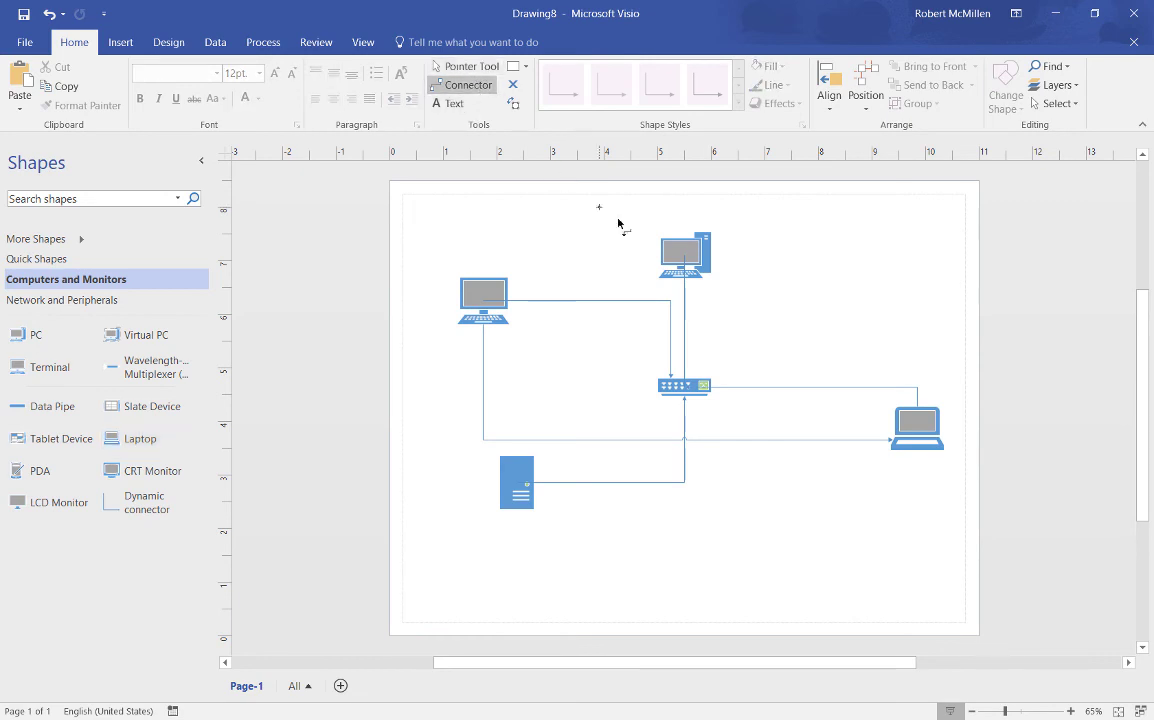
left_click(684, 251)
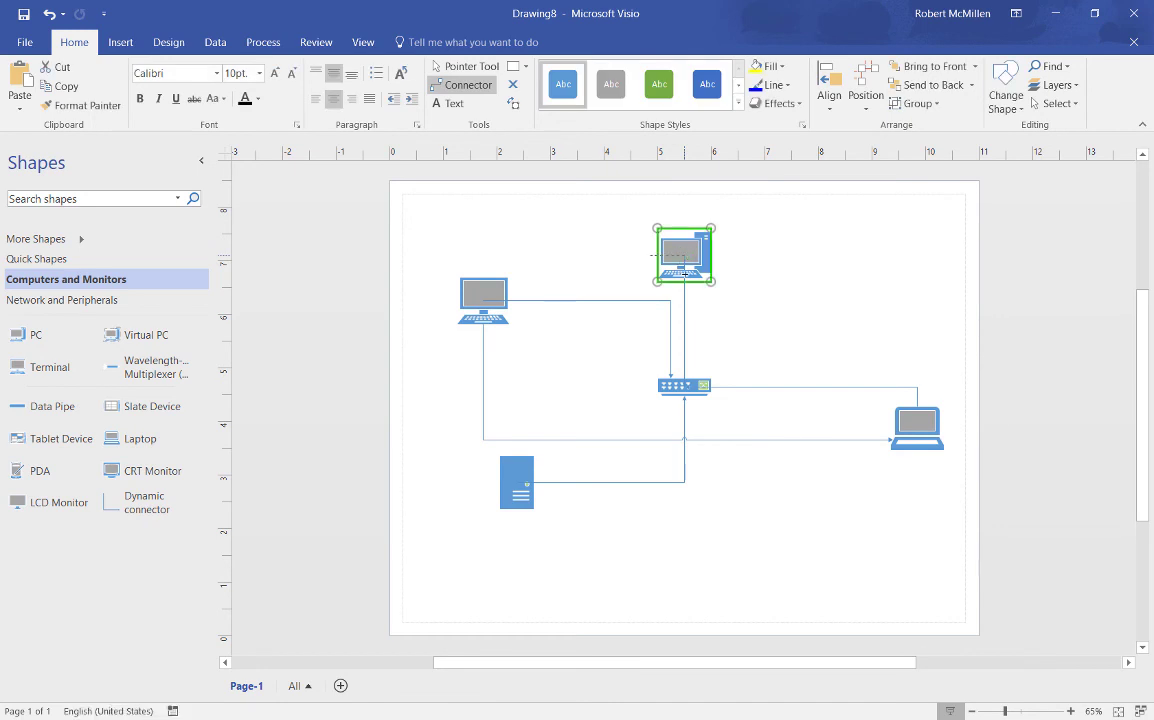
left_click_drag(652, 254, 654, 254)
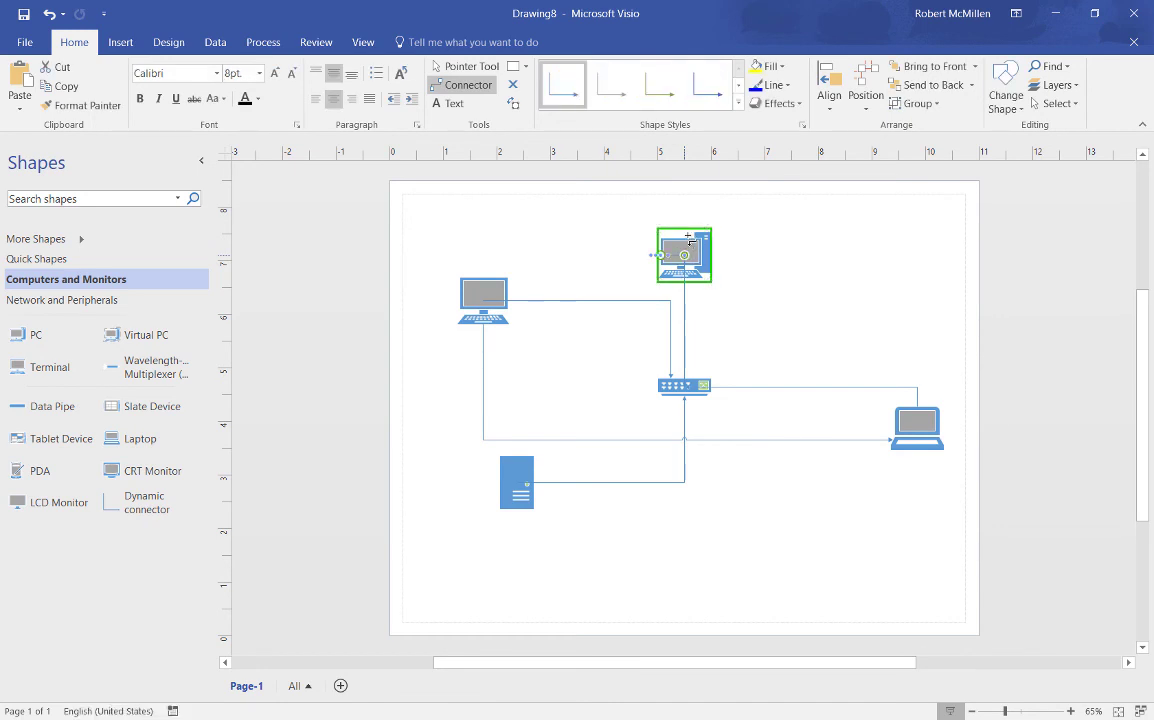
left_click(47, 14)
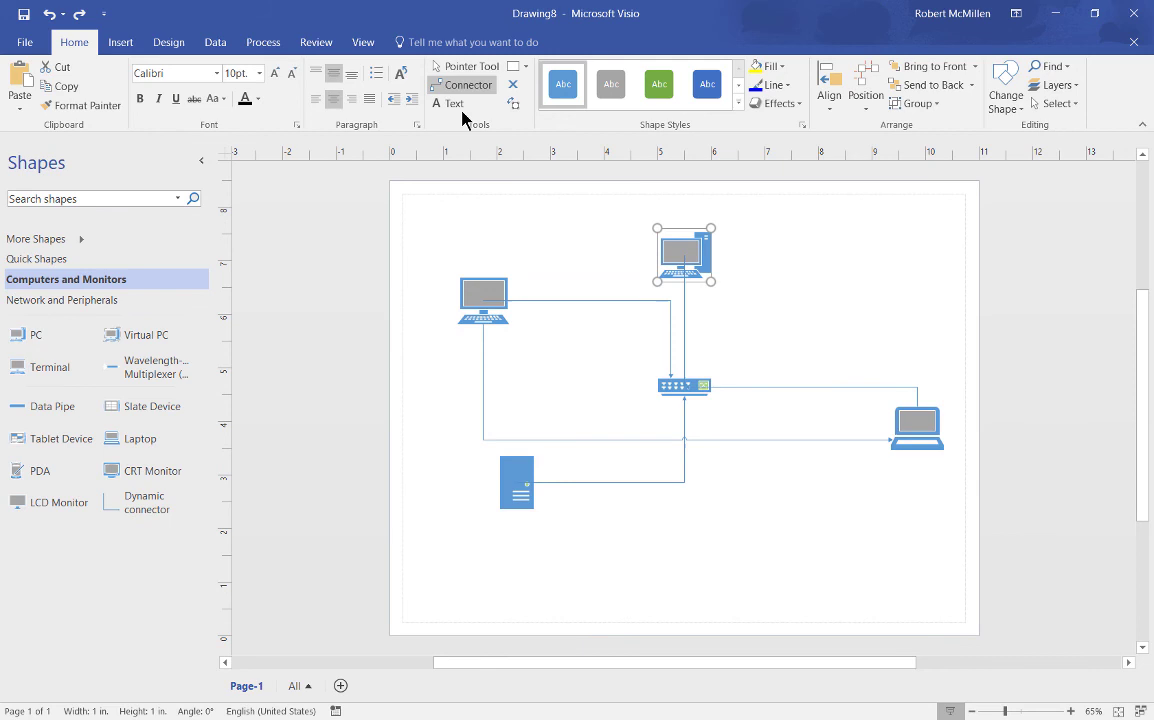
left_click(465, 68)
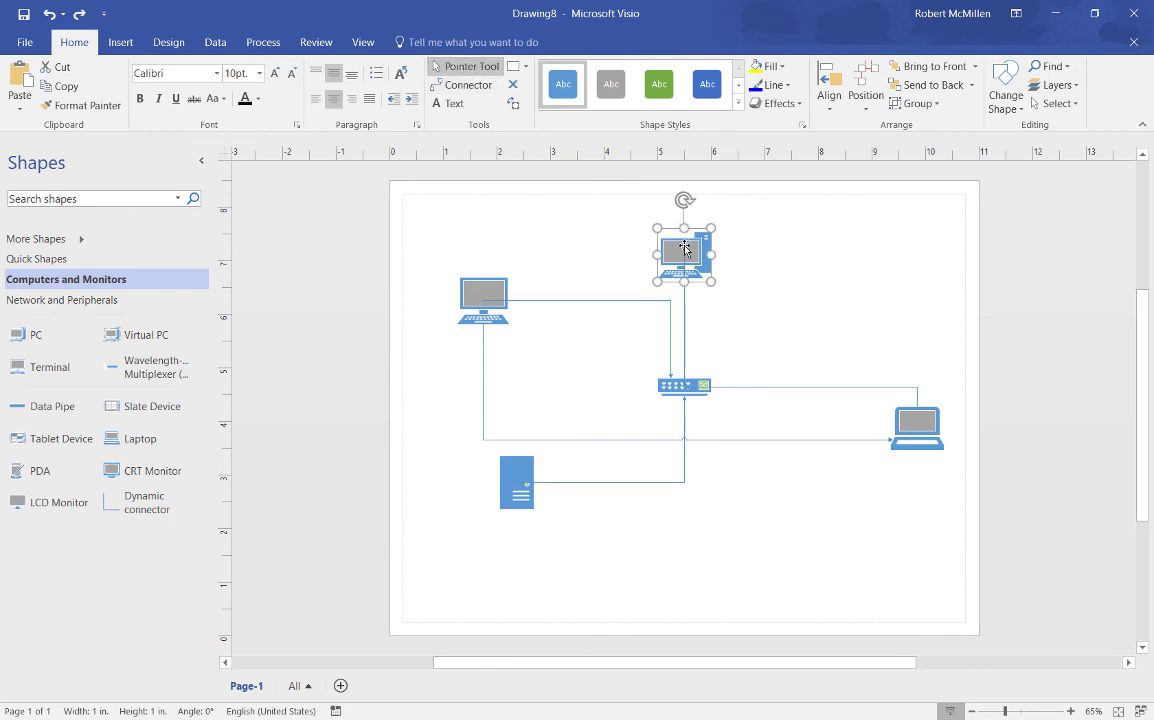
Drag the top PC to the upper right of the page and select its connector
left_click_drag(685, 248, 846, 241)
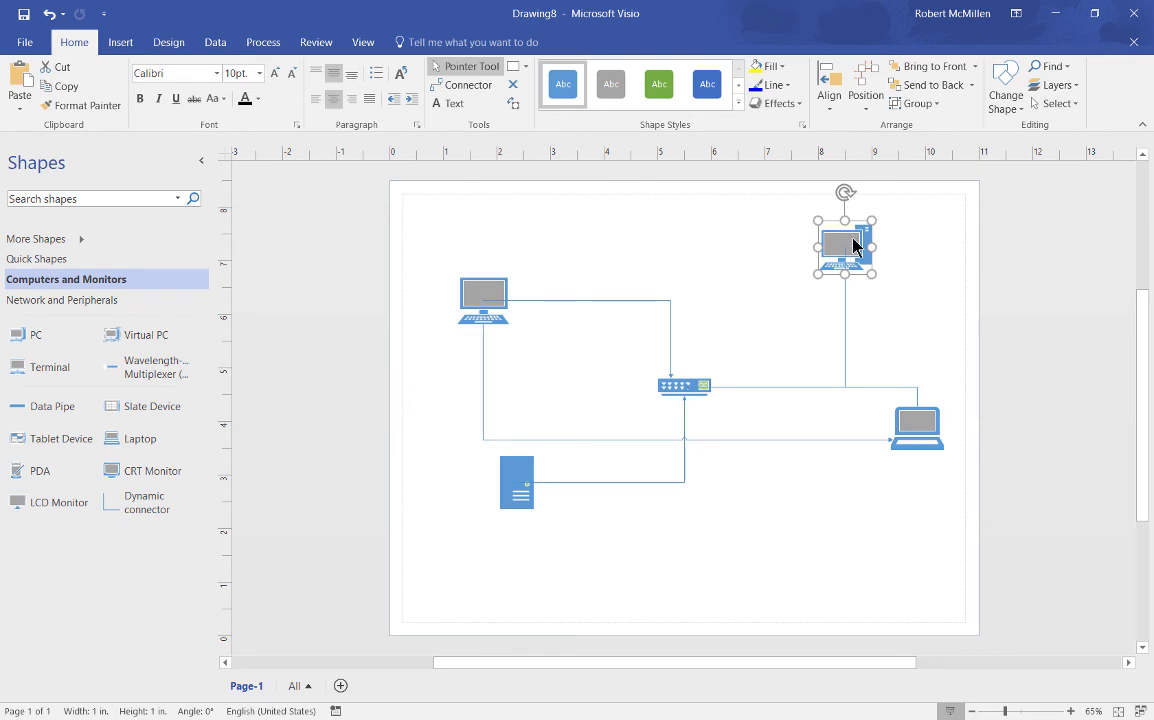
left_click(914, 428)
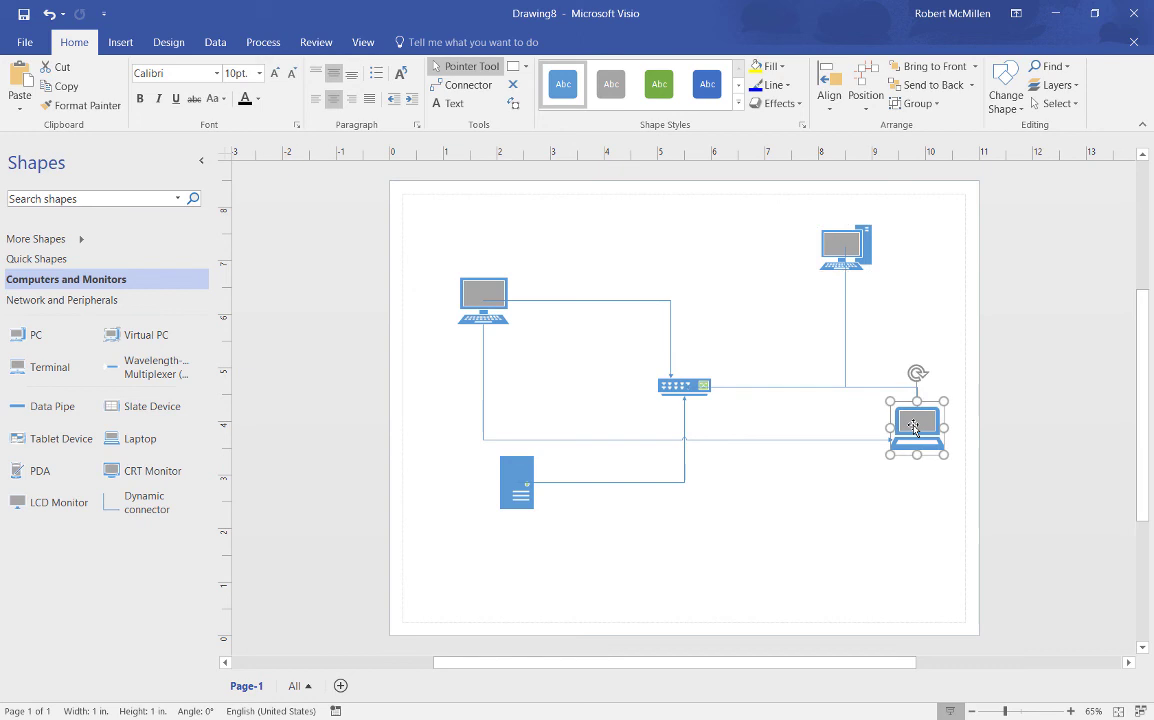
left_click(850, 249)
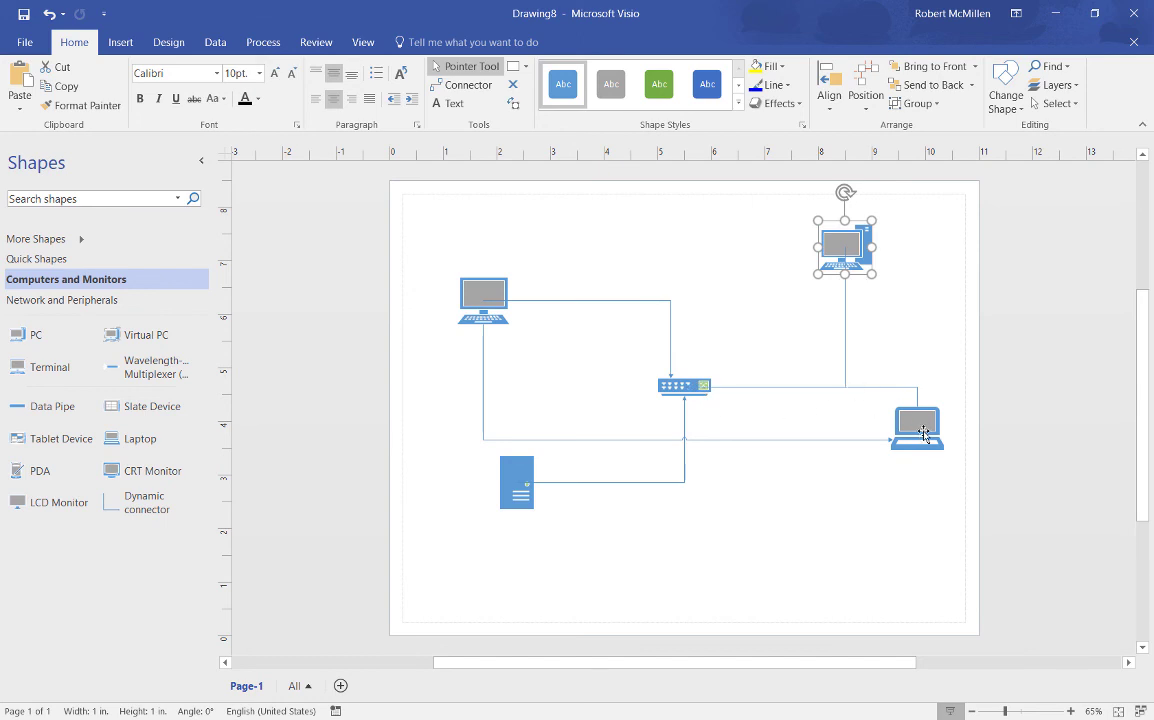
left_click(844, 337)
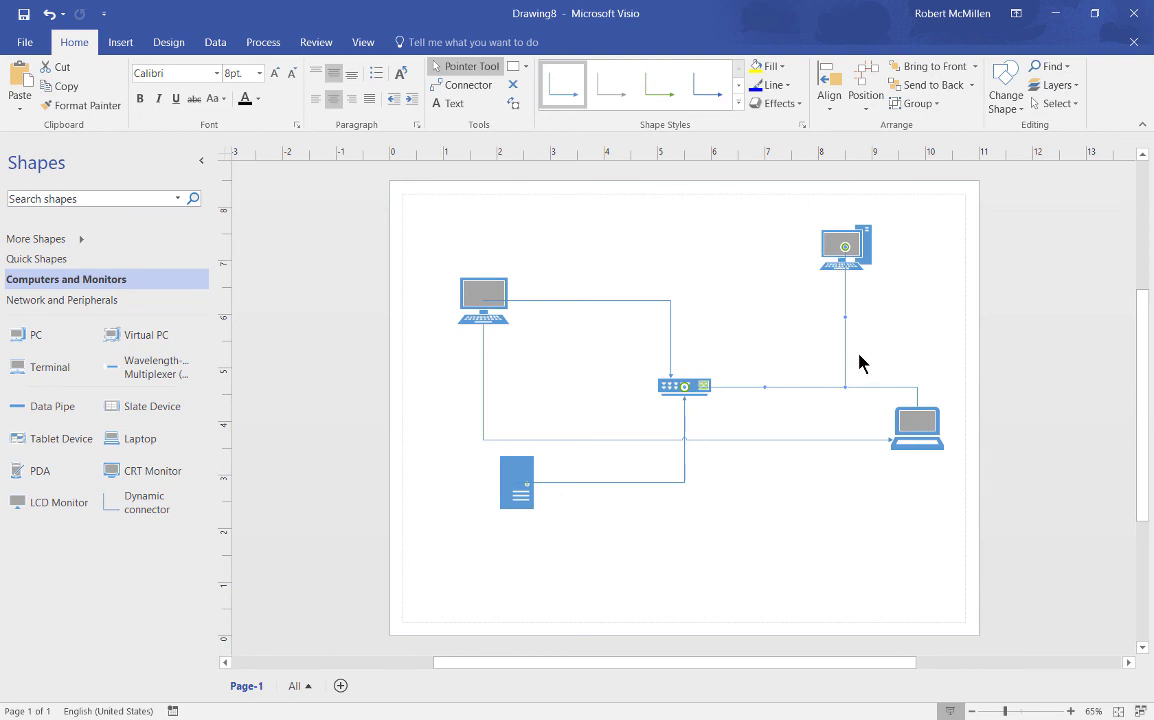
Delete the top-right PC's old connector and draw a new one from it to the Switch
key("Delete")
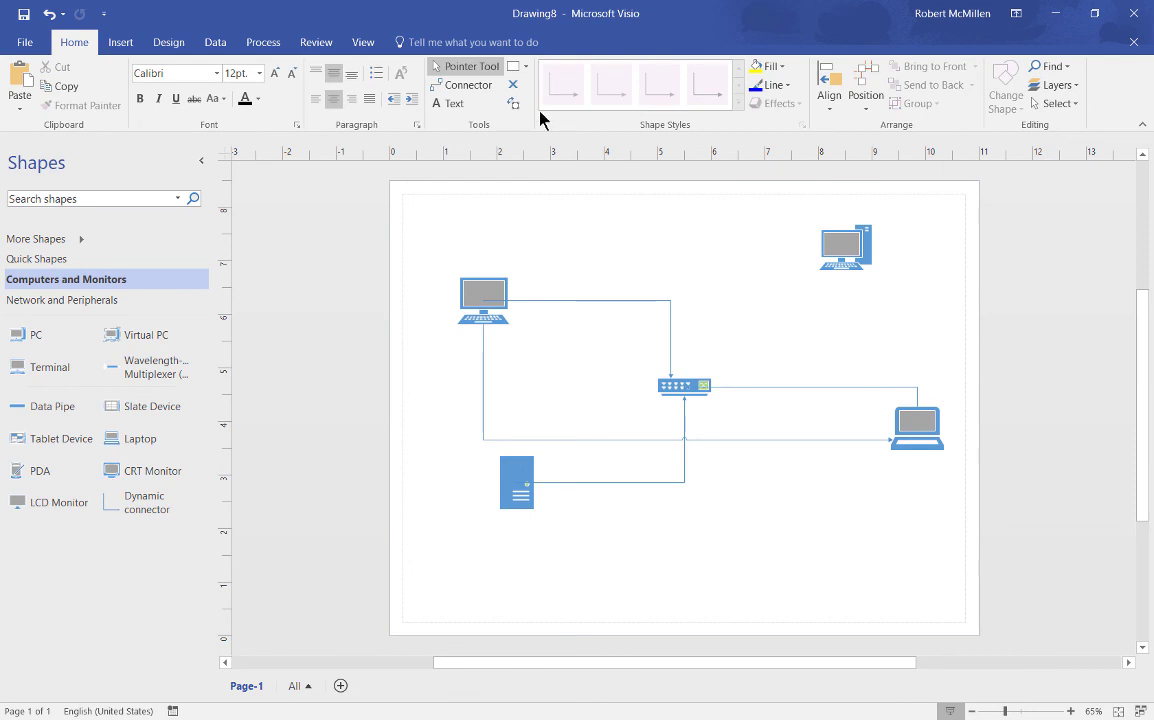
left_click(468, 86)
left_click_drag(820, 247, 687, 362)
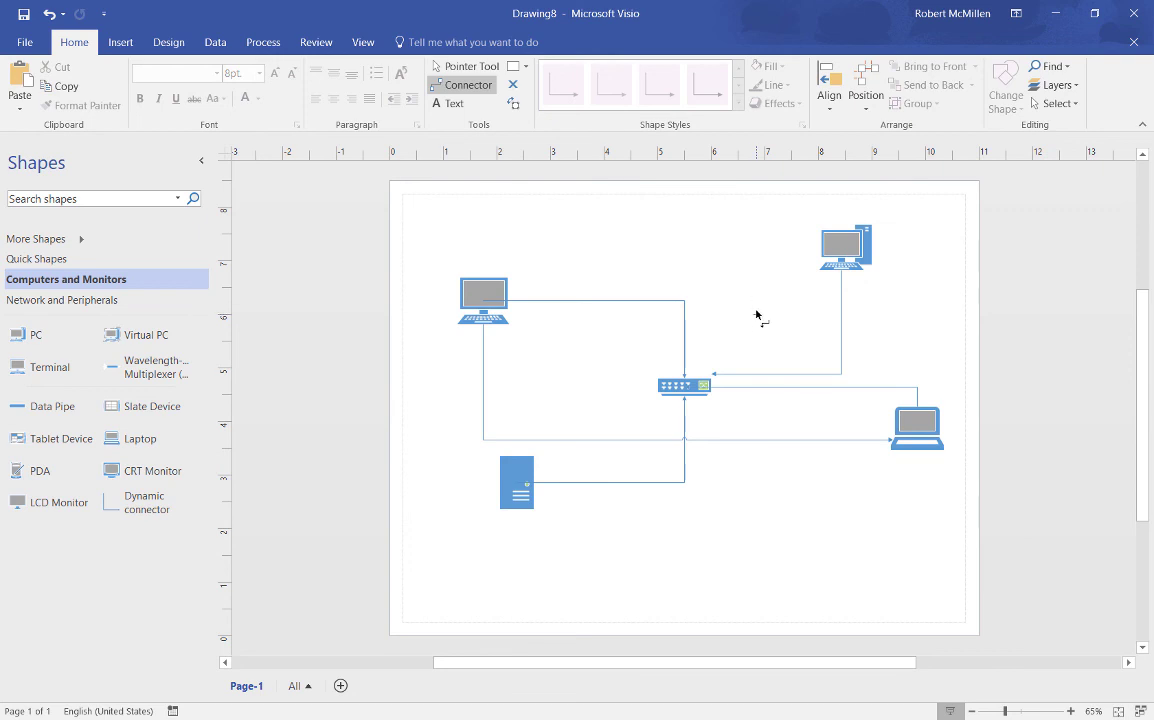
Delete the connector between the Switch and the top-right PC
left_click(843, 365)
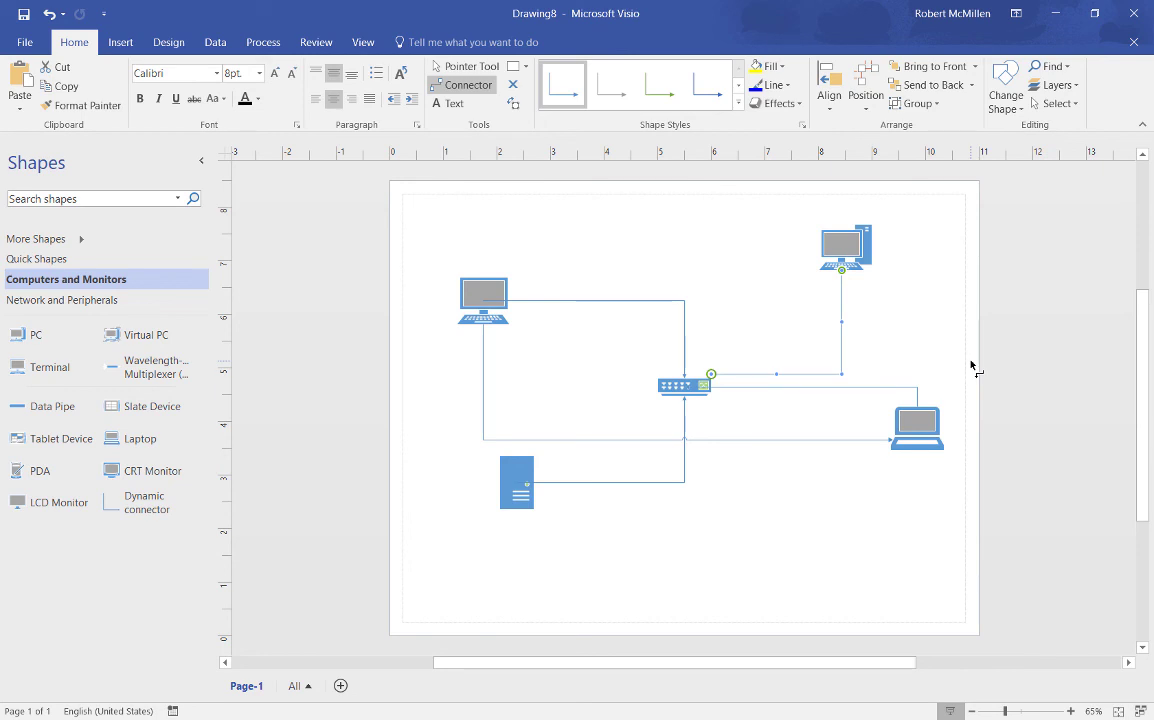
key("Delete")
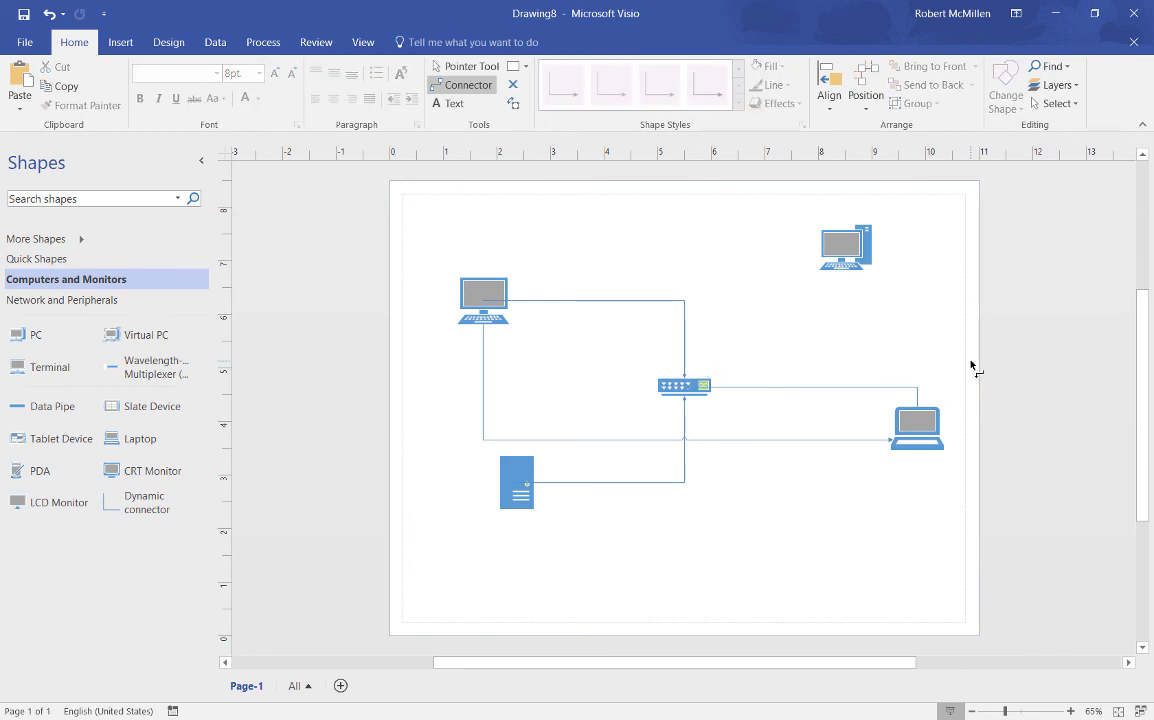